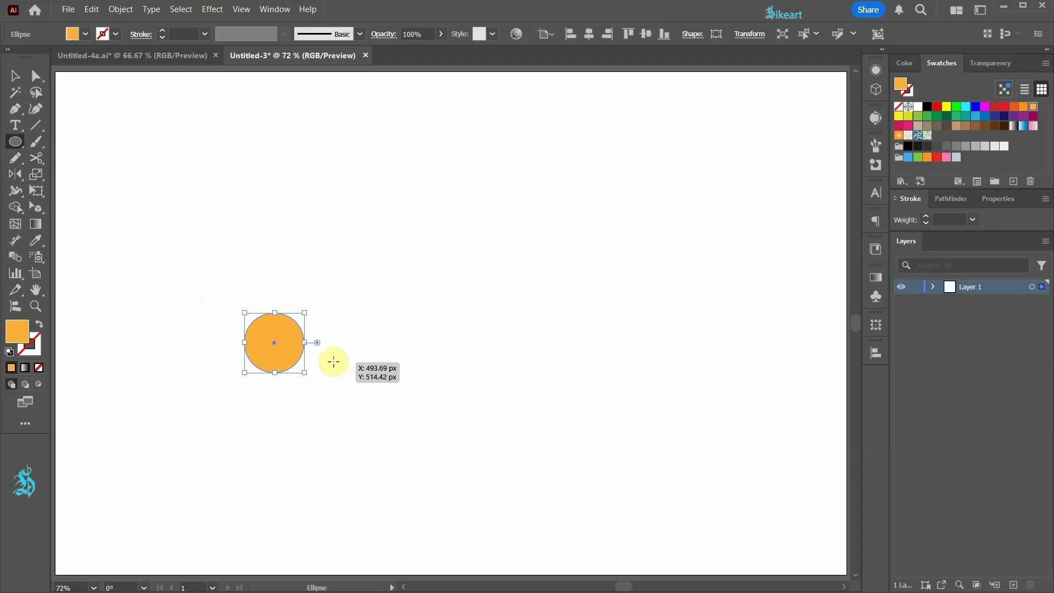
Check that Smart Guides are enabled, and duplicate the orange circle horizontally twice to make a row of three touching circles
{"action": "left_click", "coordinate": [243, 9]}
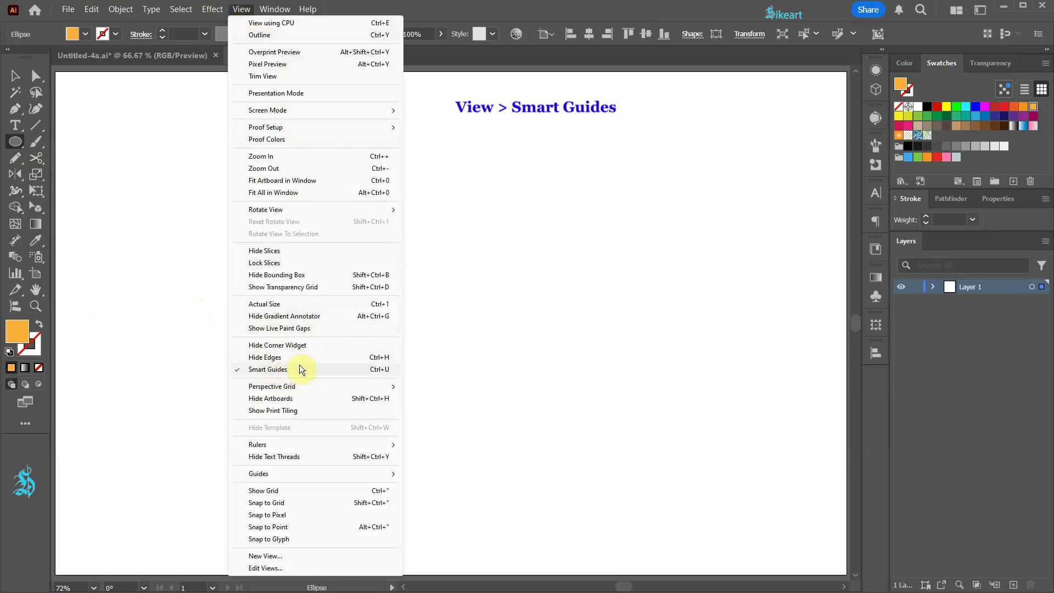
{"action": "left_click", "coordinate": [412, 10]}
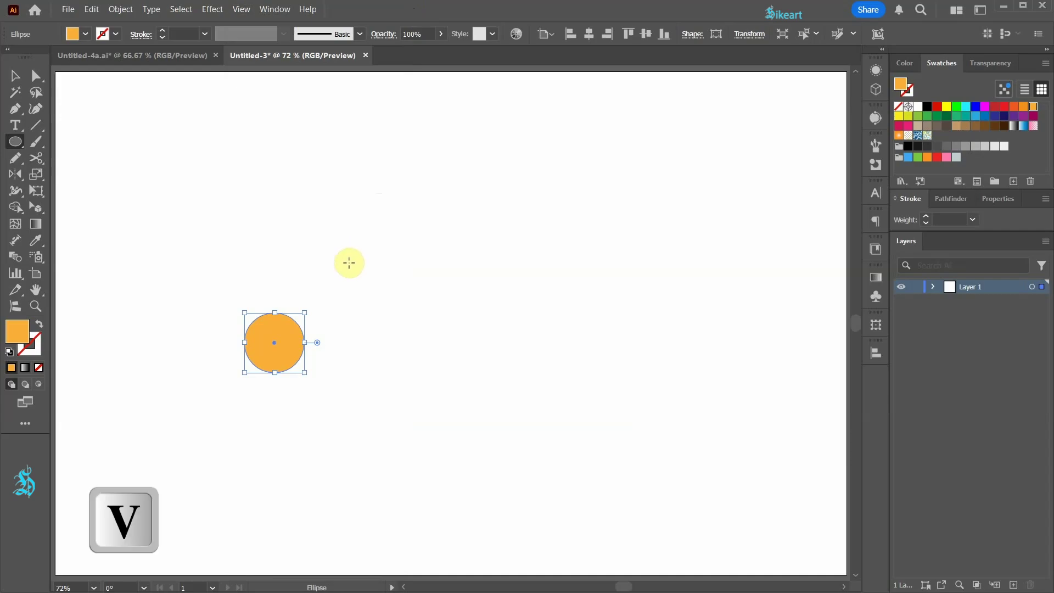
{"action": "key", "text": "v"}
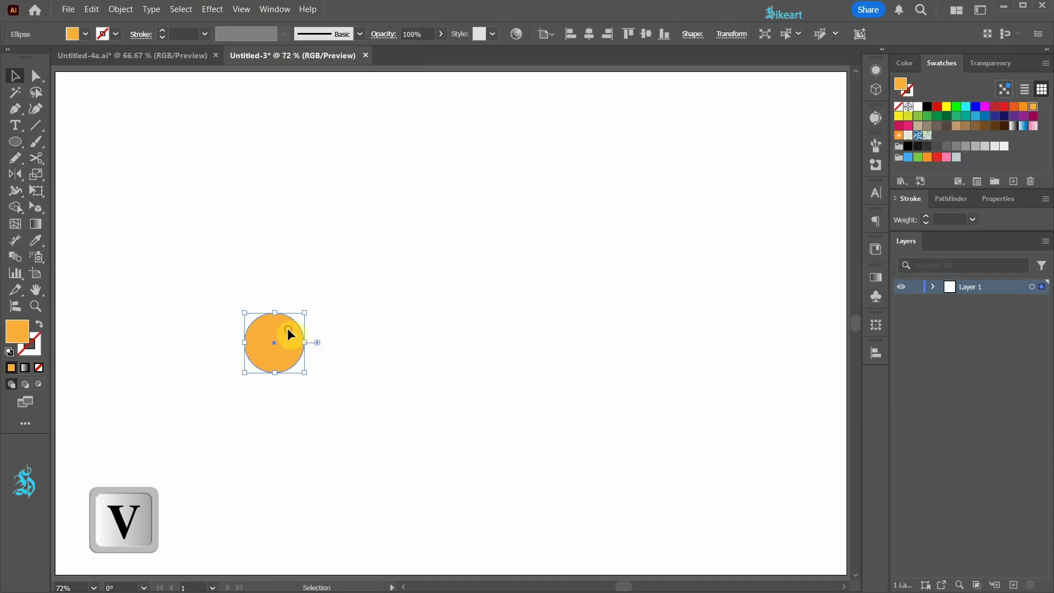
{"action": "left_click_drag", "start_coordinate": [288, 328], "coordinate": [348, 321]}
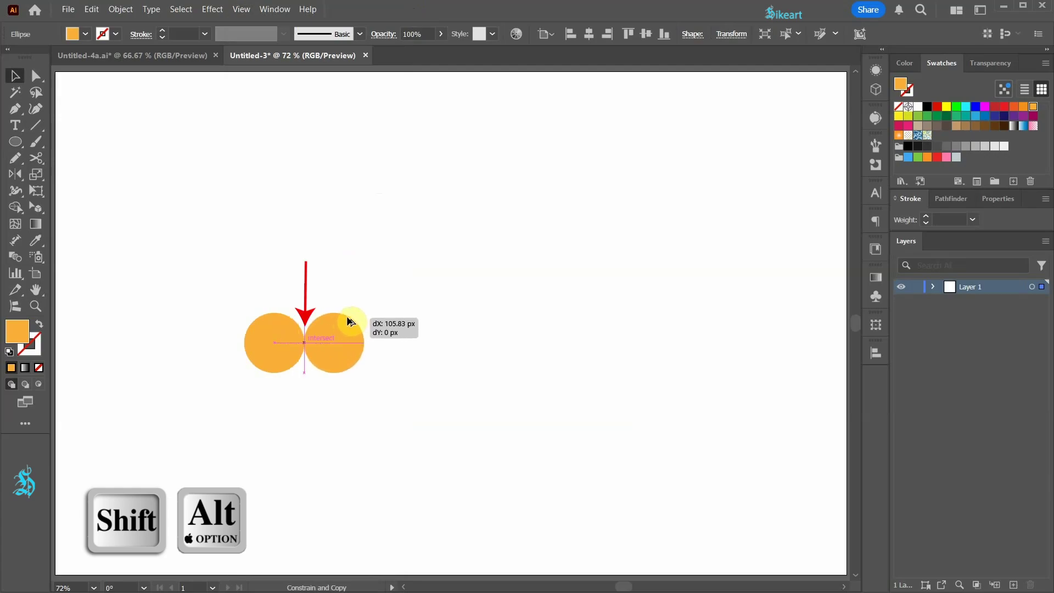
{"action": "left_click_drag", "start_coordinate": [349, 322], "coordinate": [350, 317]}
{"action": "key", "text": "ctrl+d"}
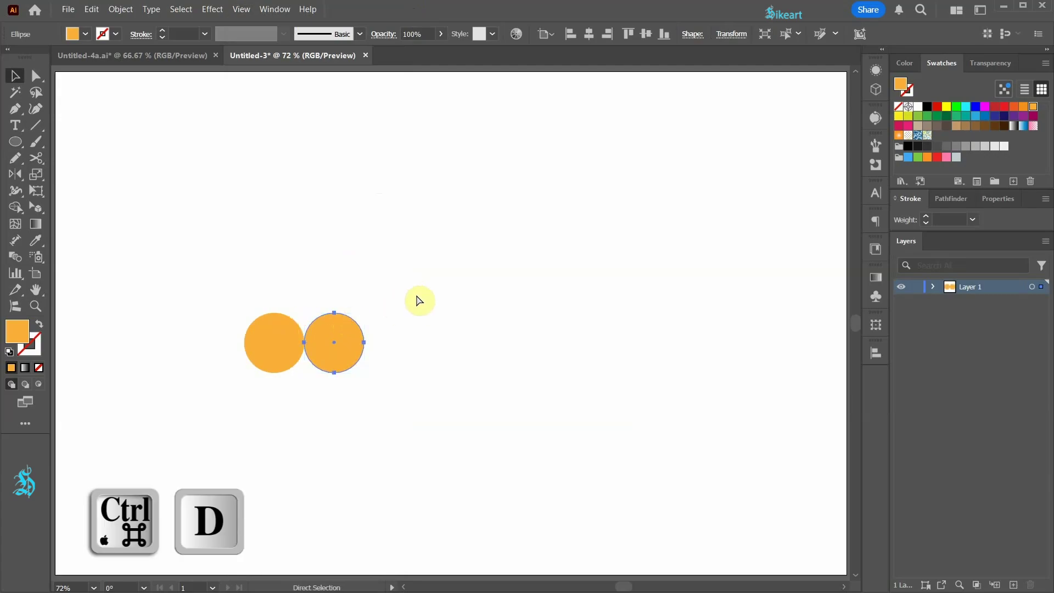
{"action": "key", "text": "ctrl+d"}
Draw a triangle with the Pen tool spanning the row's outermost anchors, its apex above the middle circle, and fill it yellow-green
{"action": "key", "text": "p"}
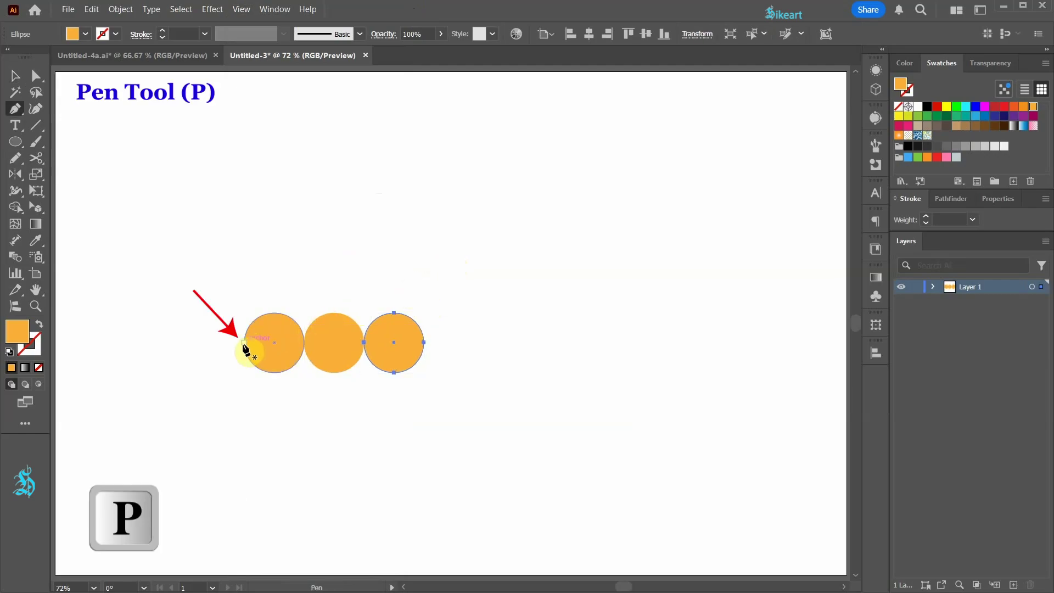
{"action": "left_click", "coordinate": [244, 343]}
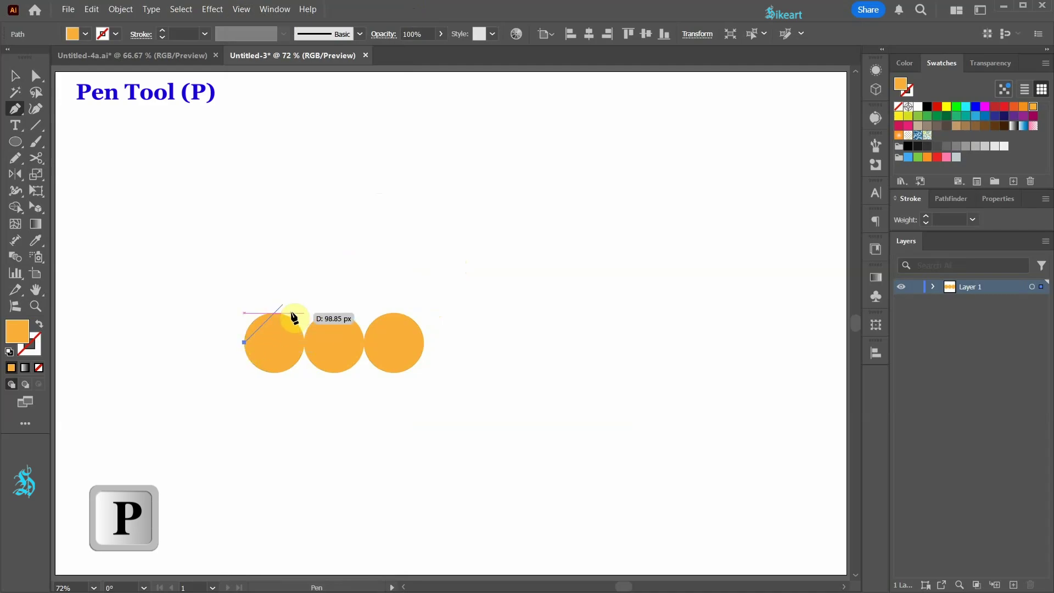
{"action": "left_click", "coordinate": [423, 342]}
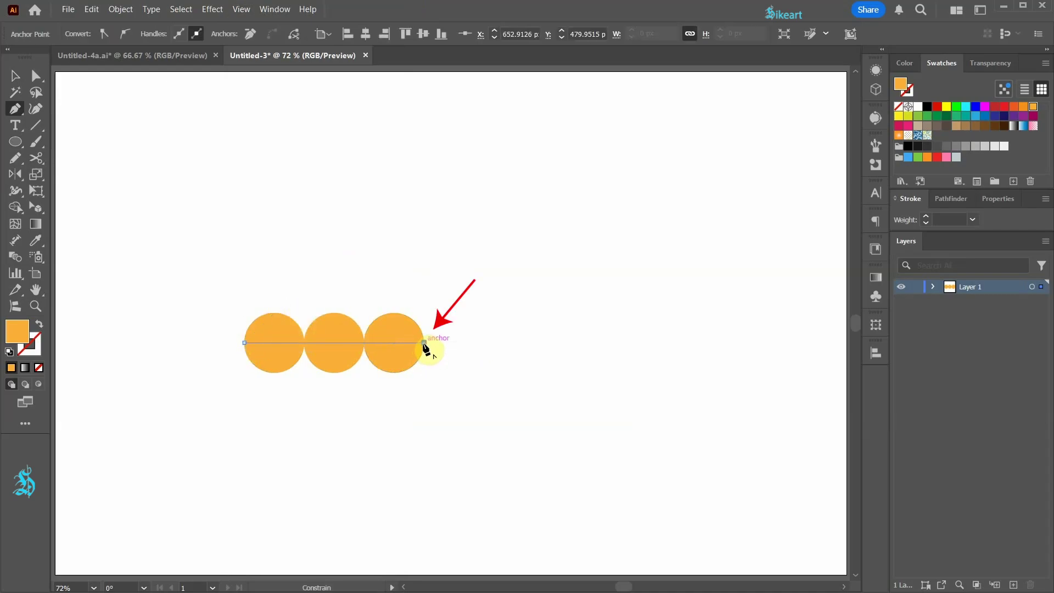
{"action": "left_click", "coordinate": [334, 216]}
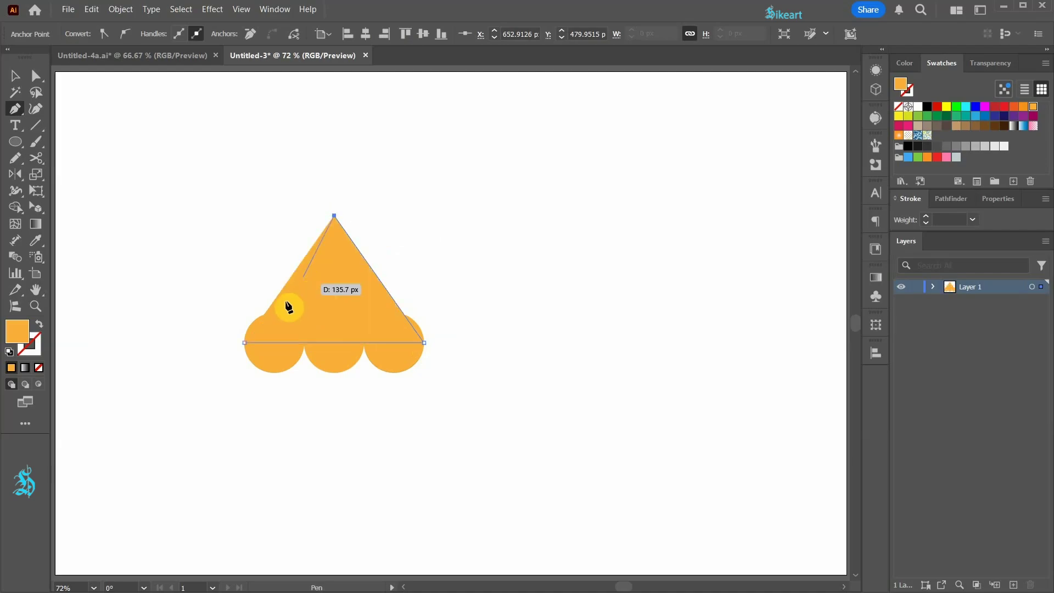
{"action": "left_click", "coordinate": [244, 344]}
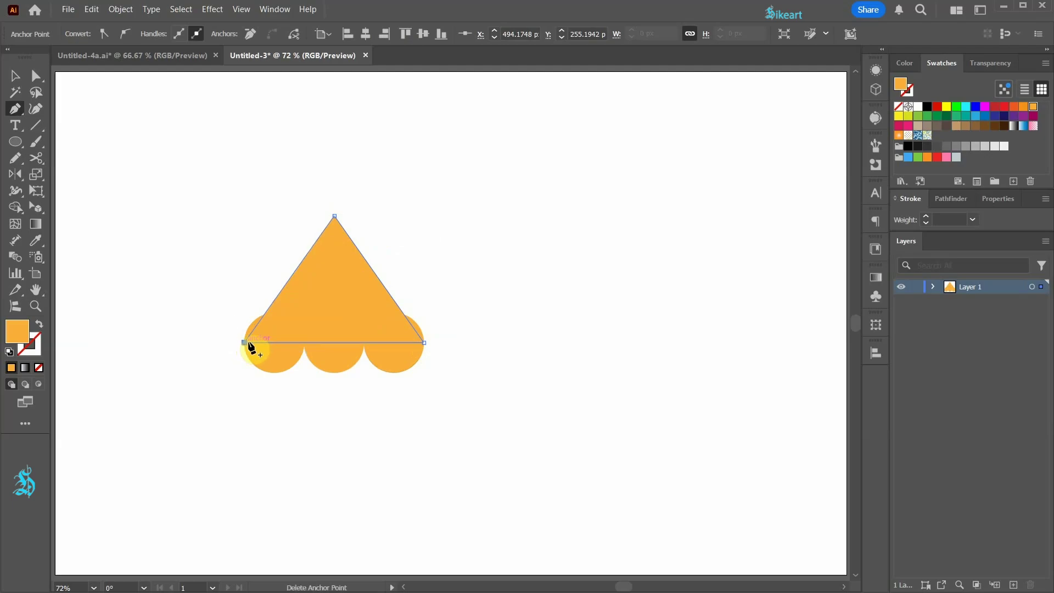
{"action": "left_click", "coordinate": [908, 116]}
Move the triangle and circles to the artboard's upper-left area and place a copy diagonally below right
{"action": "key", "text": "v"}
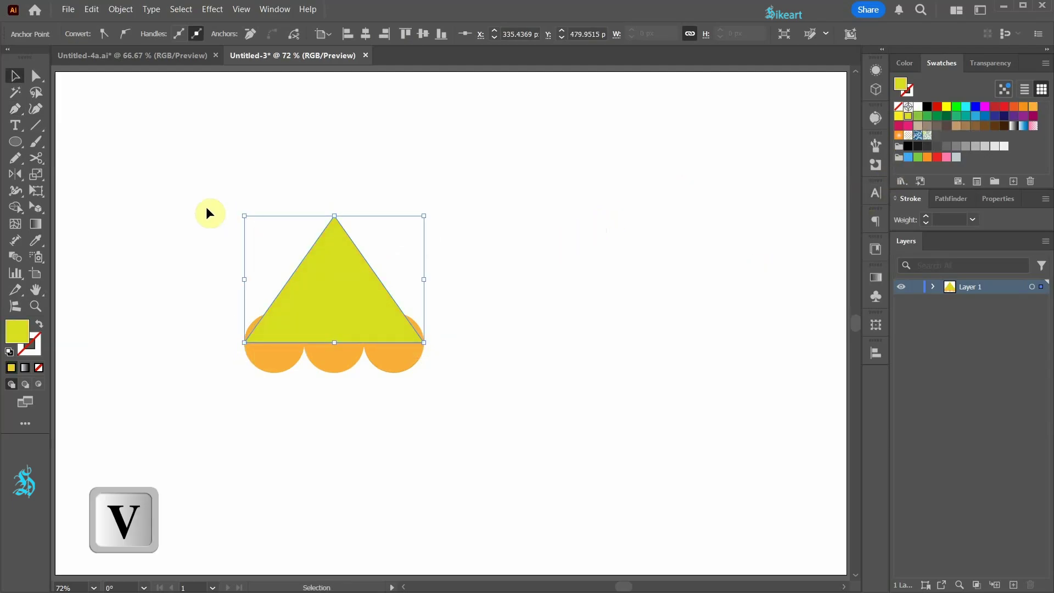
{"action": "left_click_drag", "start_coordinate": [304, 248], "coordinate": [509, 383]}
{"action": "left_click_drag", "start_coordinate": [356, 308], "coordinate": [345, 290]}
{"action": "left_click", "coordinate": [440, 327]}
In the second group, duplicate the rightmost circle and the triangle one circle width to the right, keeping them aligned
{"action": "left_click", "coordinate": [368, 362]}
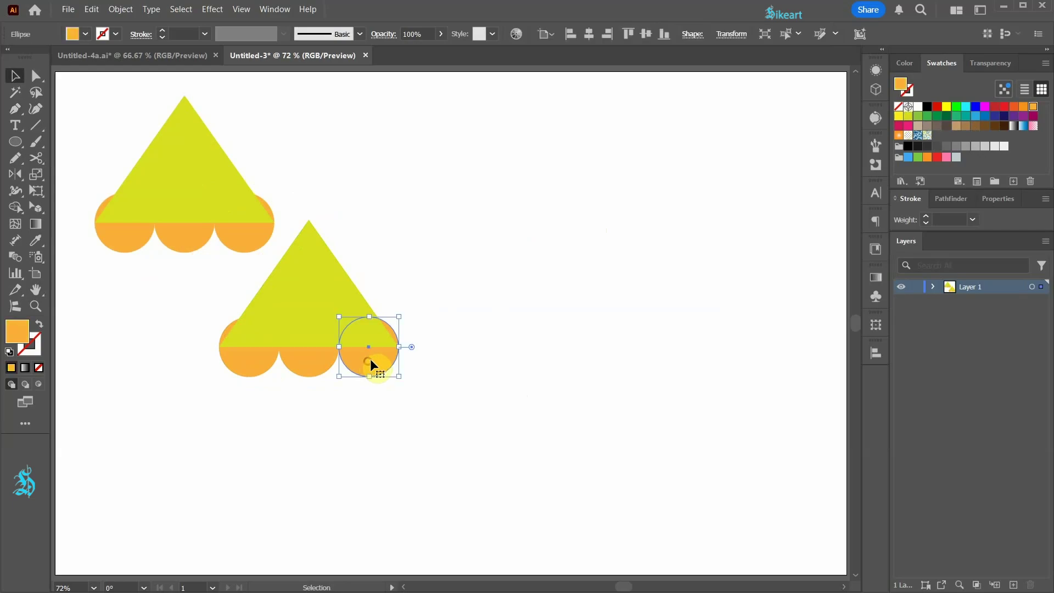
{"action": "left_click_drag", "start_coordinate": [377, 356], "coordinate": [441, 351]}
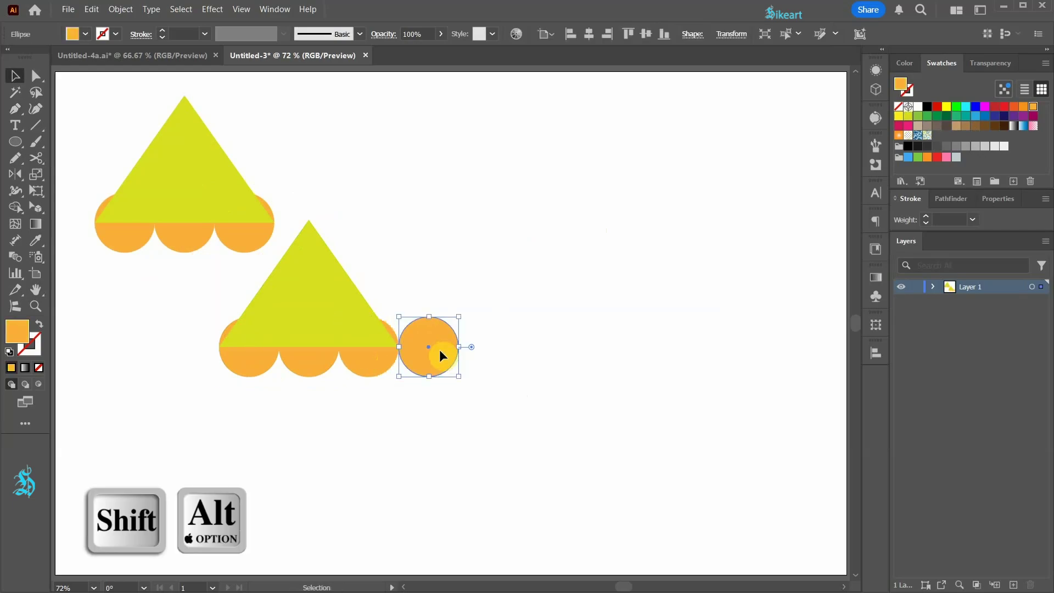
{"action": "left_click_drag", "start_coordinate": [329, 284], "coordinate": [384, 280]}
{"action": "scroll", "coordinate": [455, 361], "scroll_direction": "up", "scroll_amount": 5}
{"action": "scroll", "coordinate": [502, 215], "scroll_direction": "up", "scroll_amount": 4}
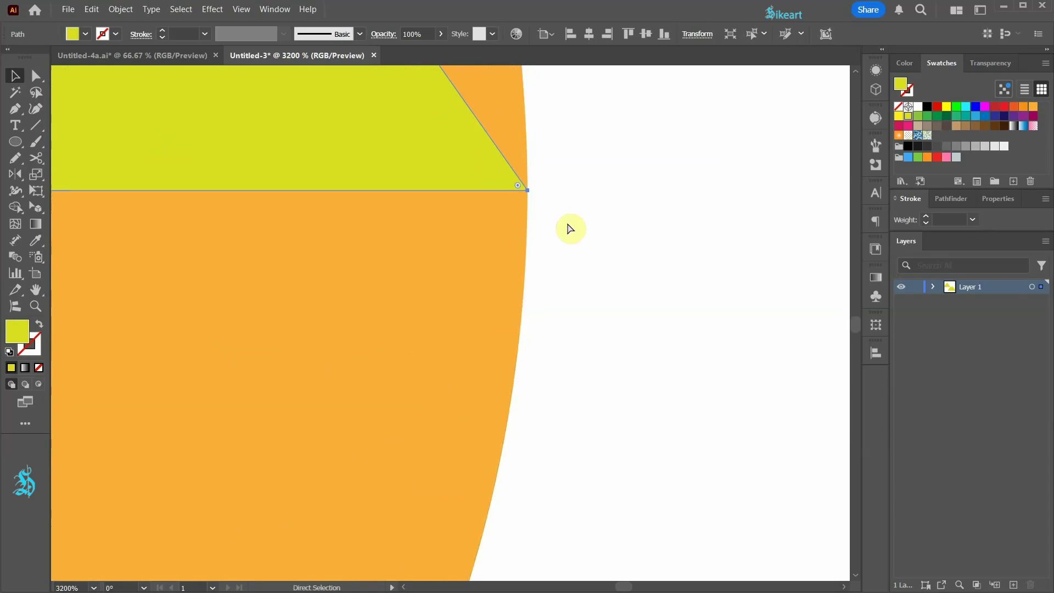
{"action": "key", "text": "ctrl+0"}
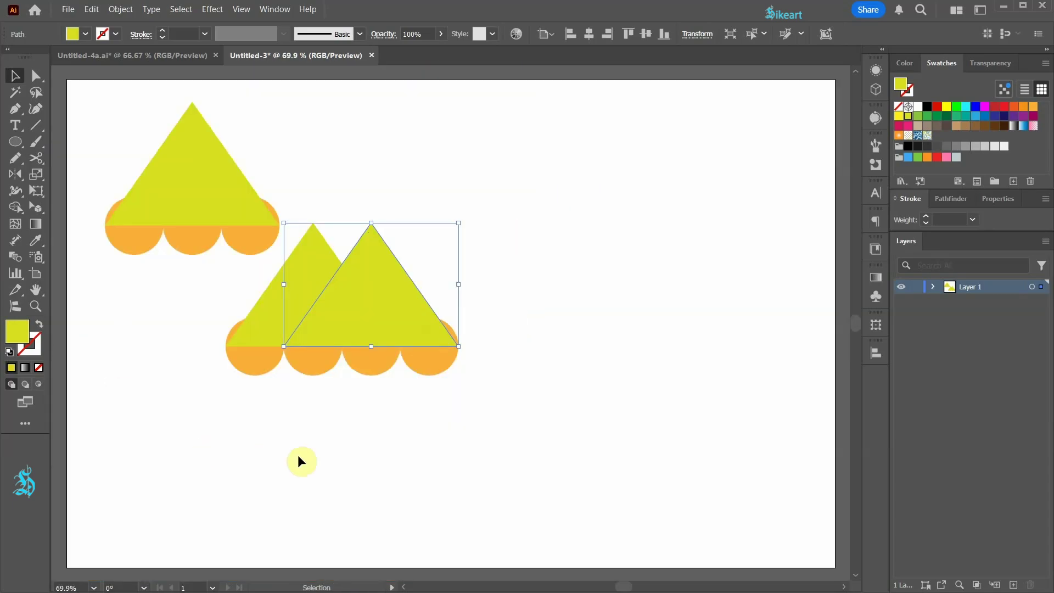
{"action": "left_click", "coordinate": [298, 455]}
Place a copy of the two-peak group with four circles diagonally below right of the original
{"action": "left_click_drag", "start_coordinate": [202, 282], "coordinate": [535, 394]}
{"action": "left_click_drag", "start_coordinate": [406, 305], "coordinate": [575, 429]}
{"action": "left_click", "coordinate": [677, 432]}
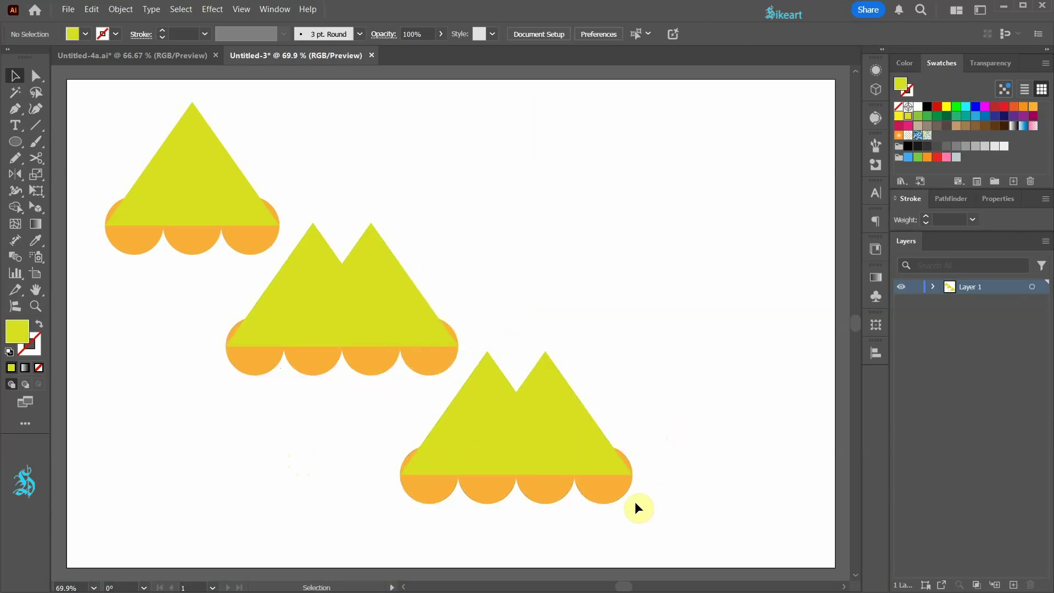
In the third group, add a fifth circle at the right end and shift the right triangle one circle width right
{"action": "left_click_drag", "start_coordinate": [605, 486], "coordinate": [662, 483]}
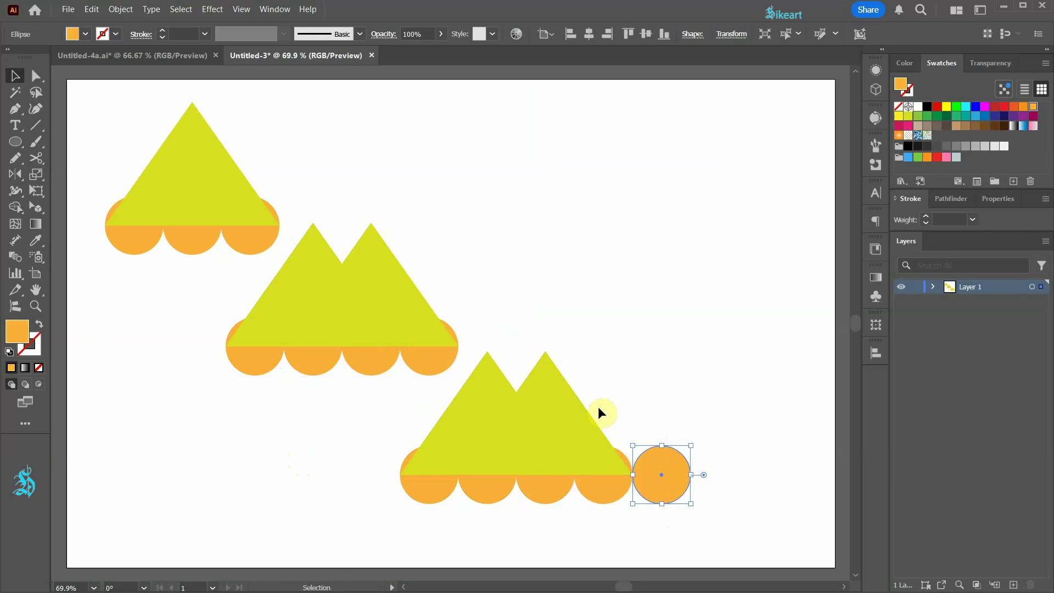
{"action": "left_click_drag", "start_coordinate": [575, 412], "coordinate": [629, 413]}
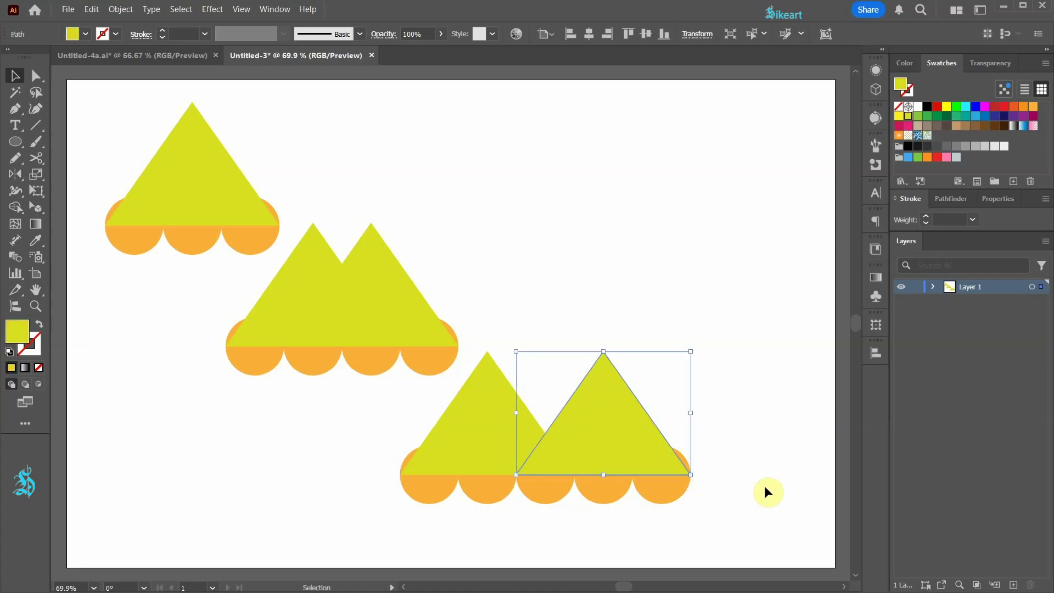
{"action": "left_click", "coordinate": [751, 466]}
Trim the two outer circle slivers from the single-triangle group with Shape Builder and unite its triangle and circles into one shape
{"action": "left_click_drag", "start_coordinate": [166, 191], "coordinate": [280, 255]}
{"action": "scroll", "coordinate": [152, 160], "scroll_direction": "up", "scroll_amount": 2}
{"action": "left_click_drag", "start_coordinate": [249, 216], "coordinate": [360, 279]}
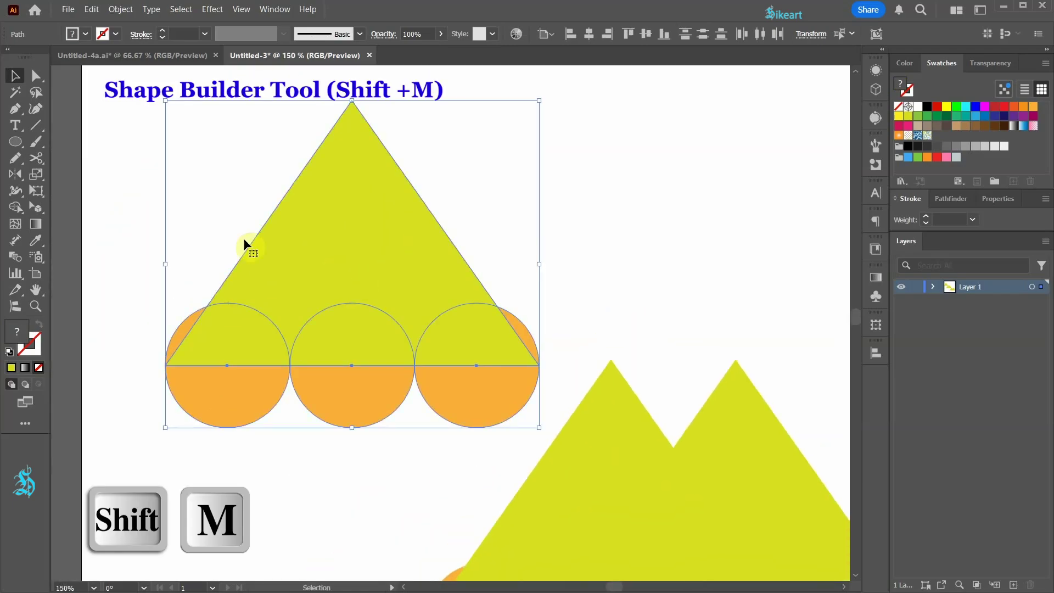
{"action": "left_click", "coordinate": [16, 209]}
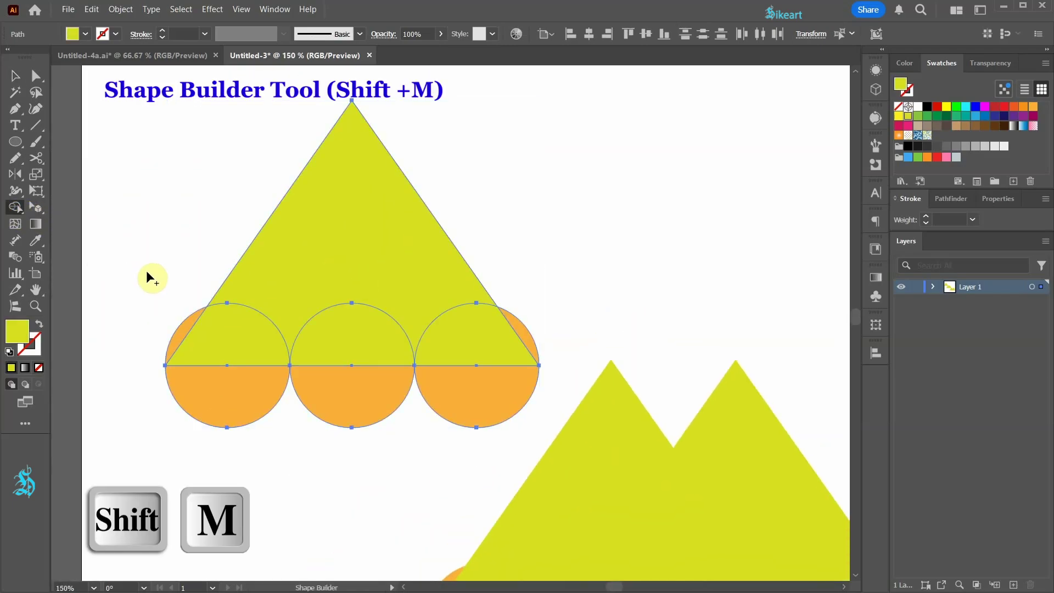
{"action": "key", "text": "alt"}
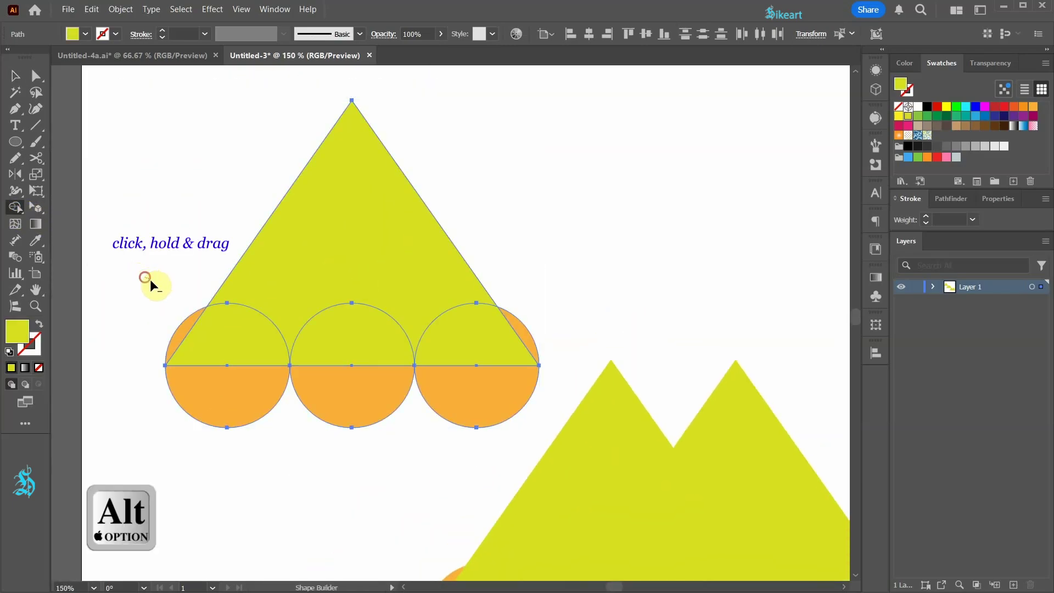
{"action": "left_click", "coordinate": [187, 327], "text": "alt"}
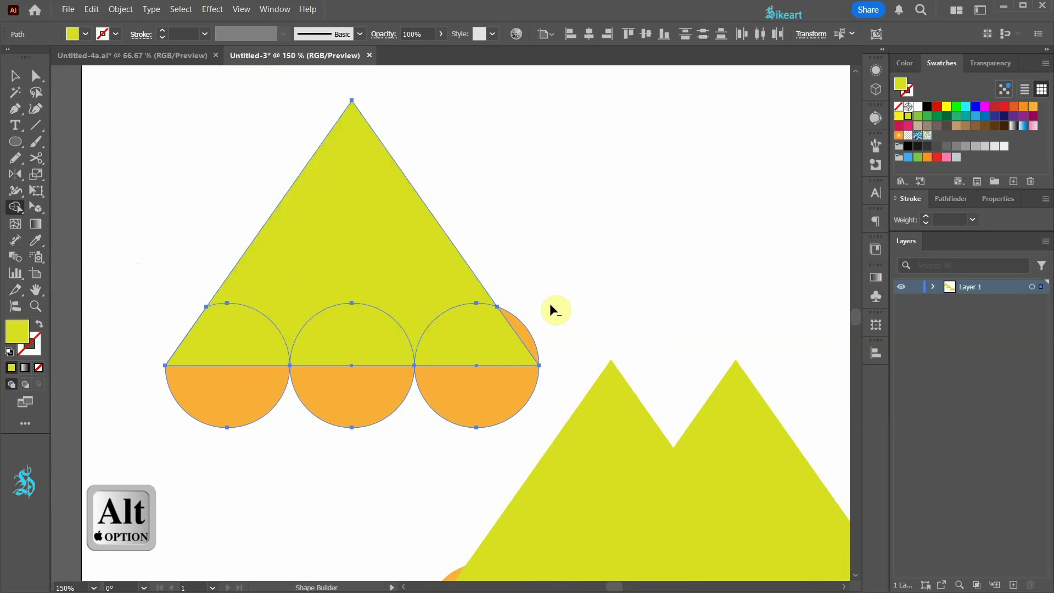
{"action": "left_click_drag", "start_coordinate": [528, 340], "coordinate": [531, 340]}
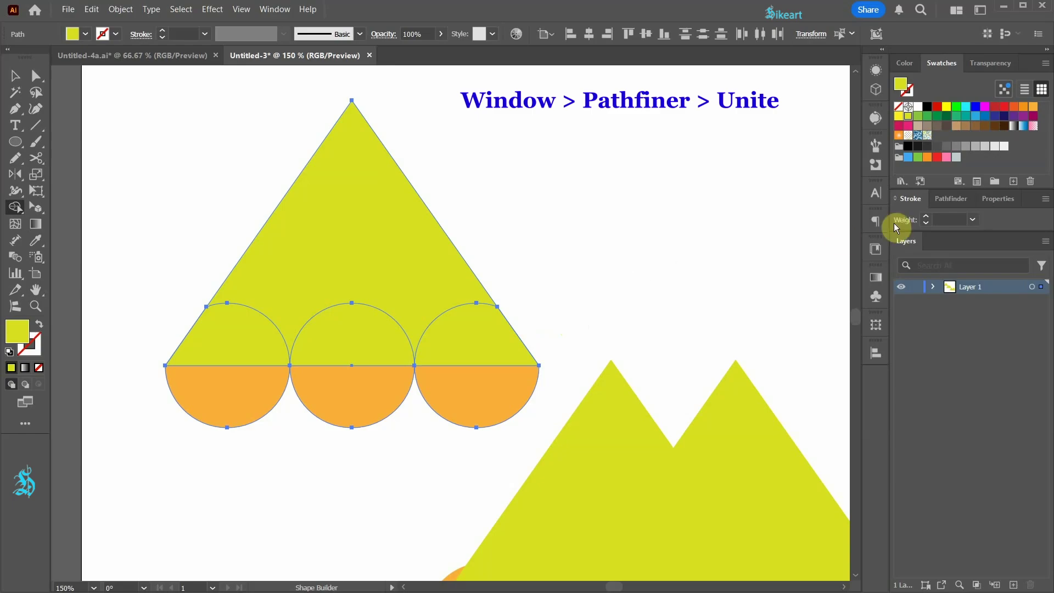
{"action": "left_click", "coordinate": [953, 200]}
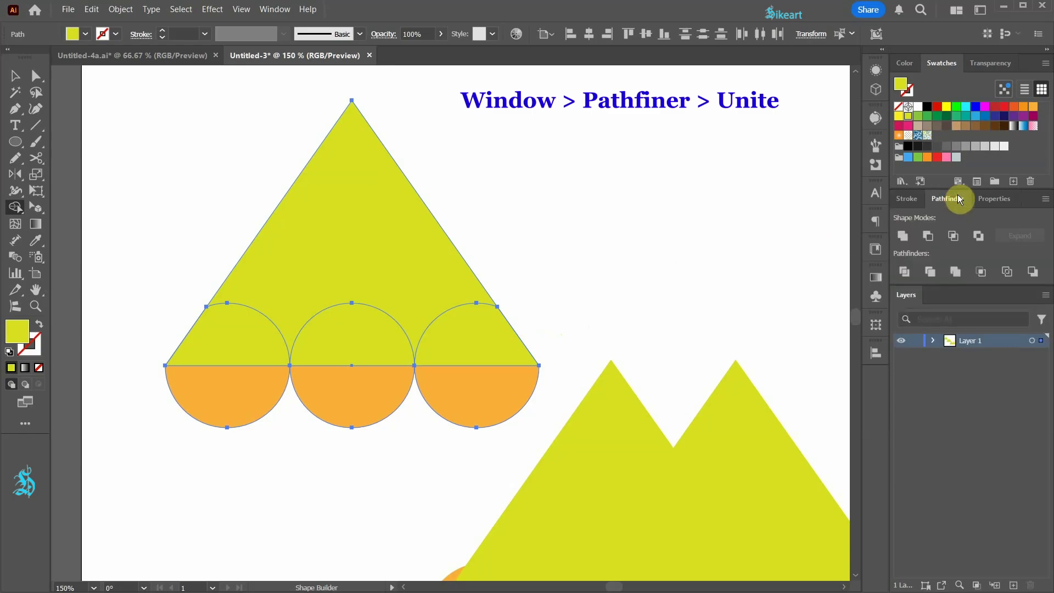
{"action": "left_click", "coordinate": [901, 236]}
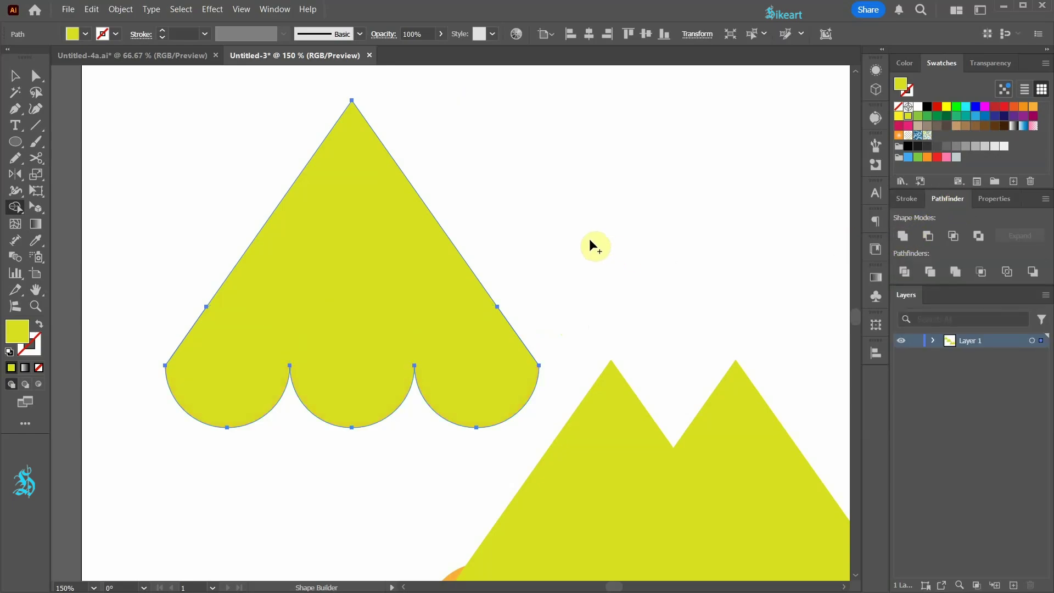
Round the single-peak shape's two outer lower corners to about 47 px
{"action": "key", "text": "a"}
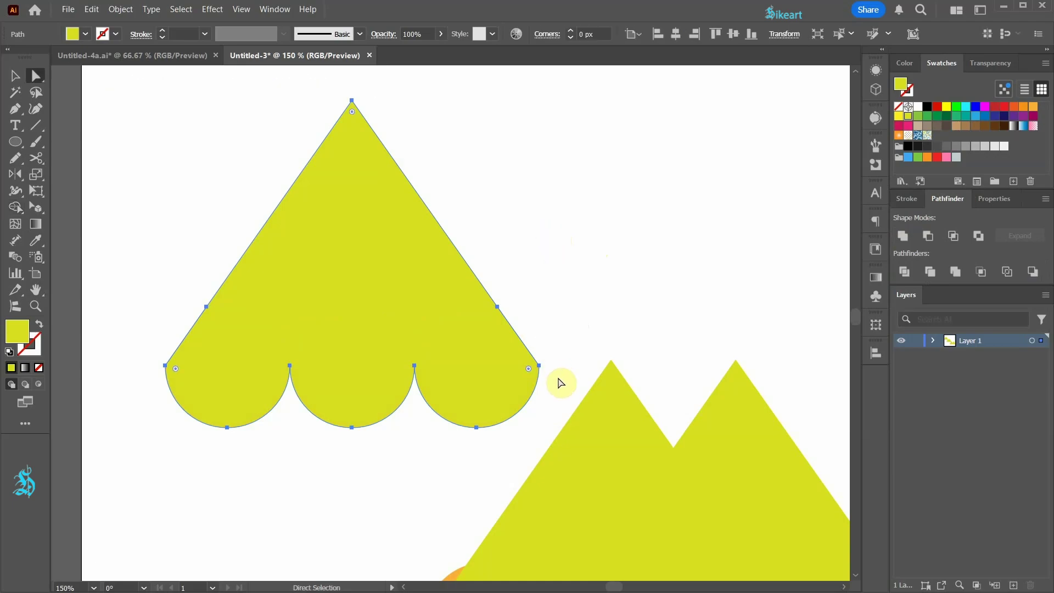
{"action": "left_click", "coordinate": [523, 357]}
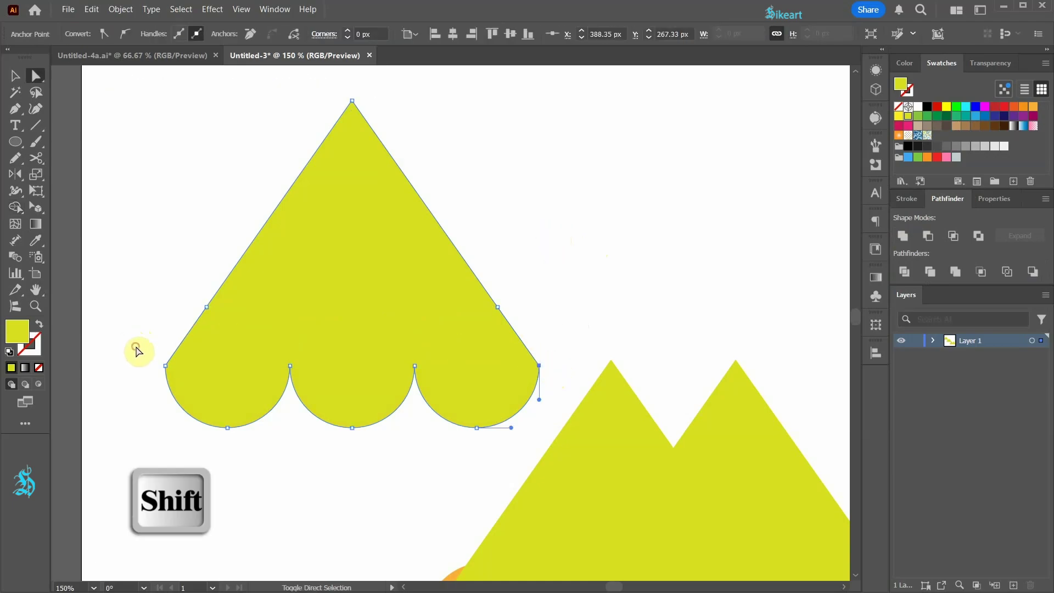
{"action": "left_click", "coordinate": [182, 378], "text": "shift"}
{"action": "left_click_drag", "start_coordinate": [176, 372], "coordinate": [283, 346]}
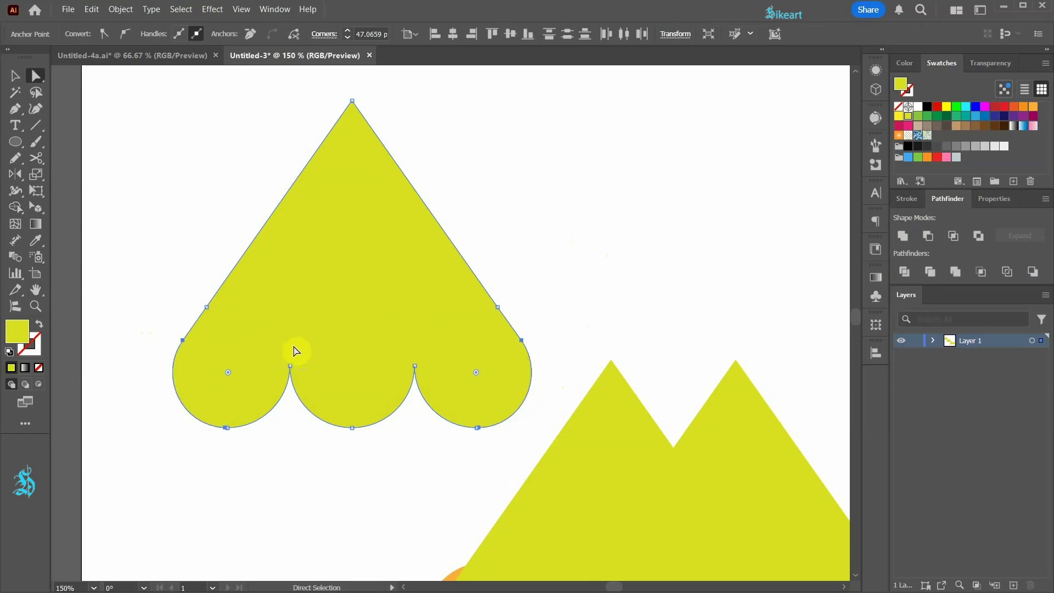
Trim the outer circle slivers from the two-peak group of four circles with Shape Builder and unite everything into one shape
{"action": "left_click_drag", "start_coordinate": [423, 472], "coordinate": [148, 275]}
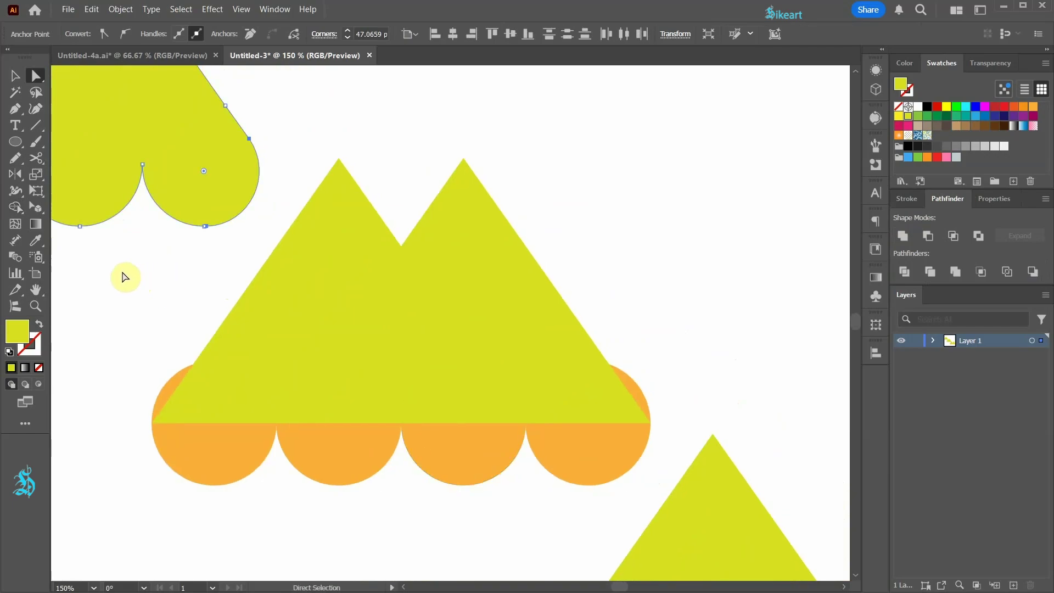
{"action": "key", "text": "v"}
{"action": "left_click_drag", "start_coordinate": [124, 271], "coordinate": [617, 472]}
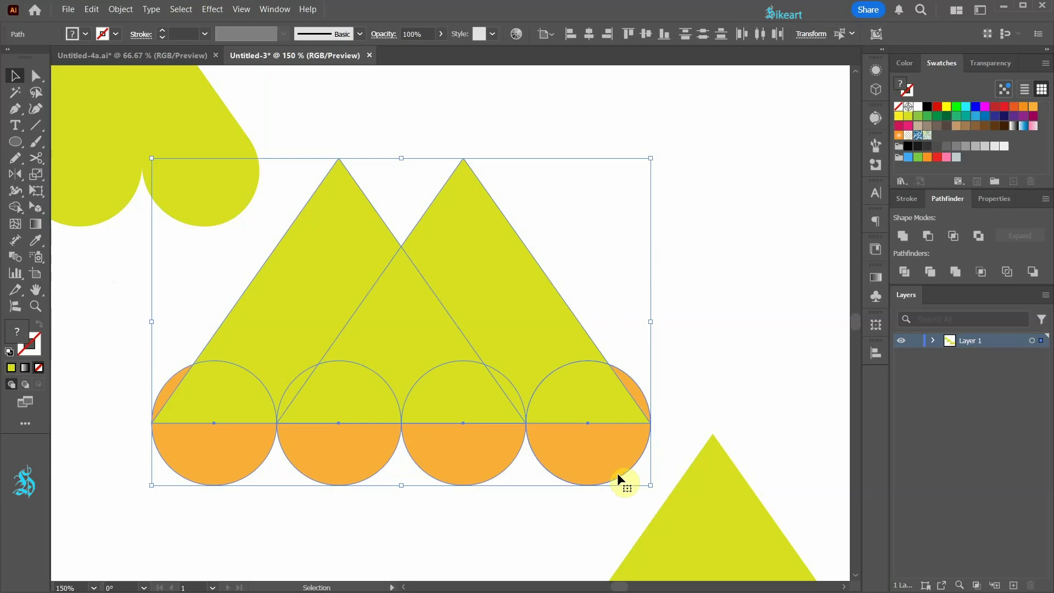
{"action": "key", "text": "shift+m"}
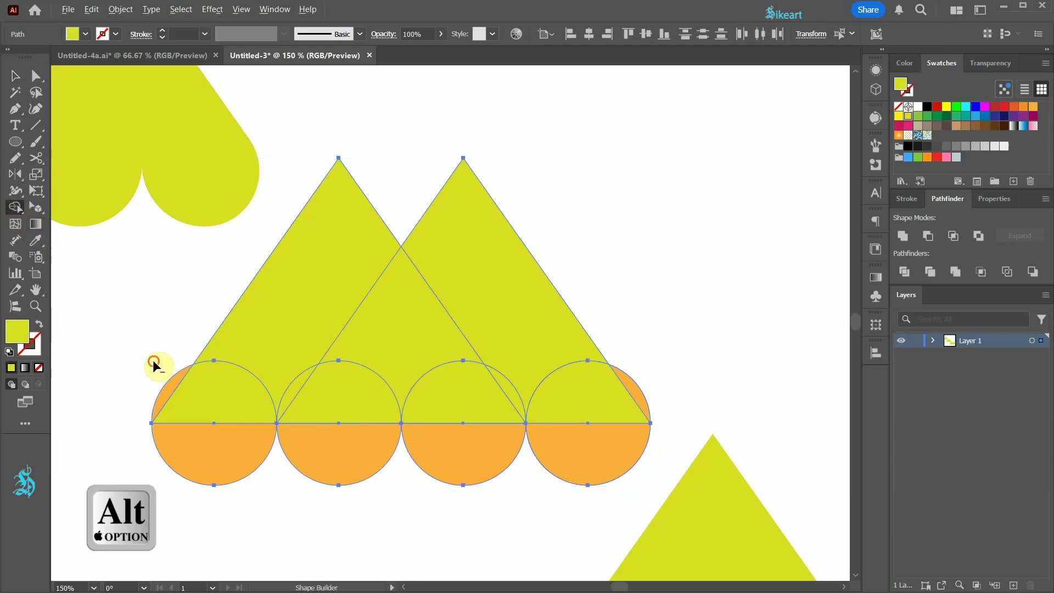
{"action": "left_click", "coordinate": [172, 386], "text": "alt"}
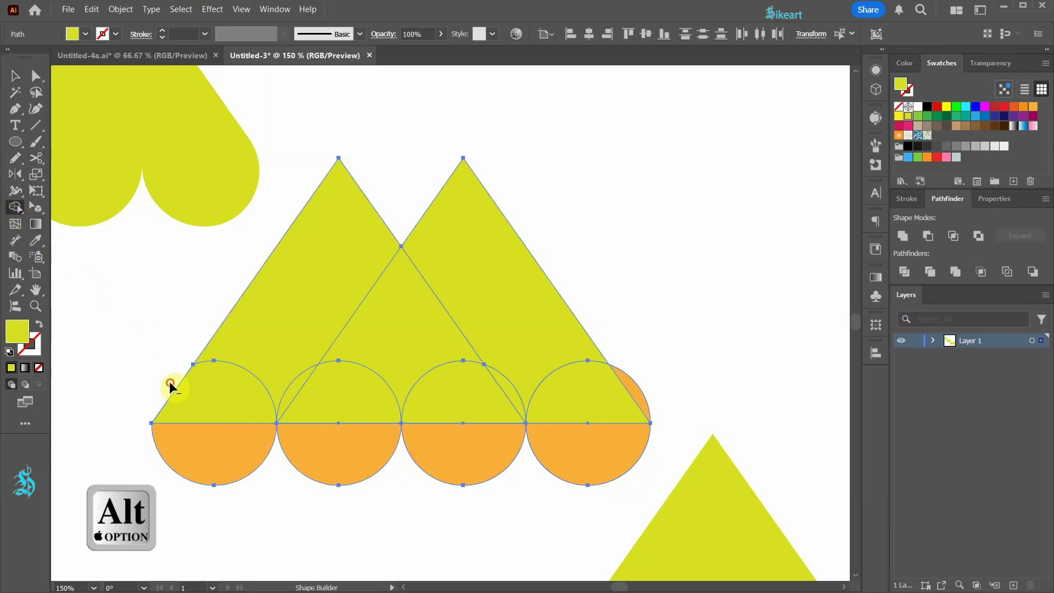
{"action": "left_click", "coordinate": [640, 390], "text": "alt"}
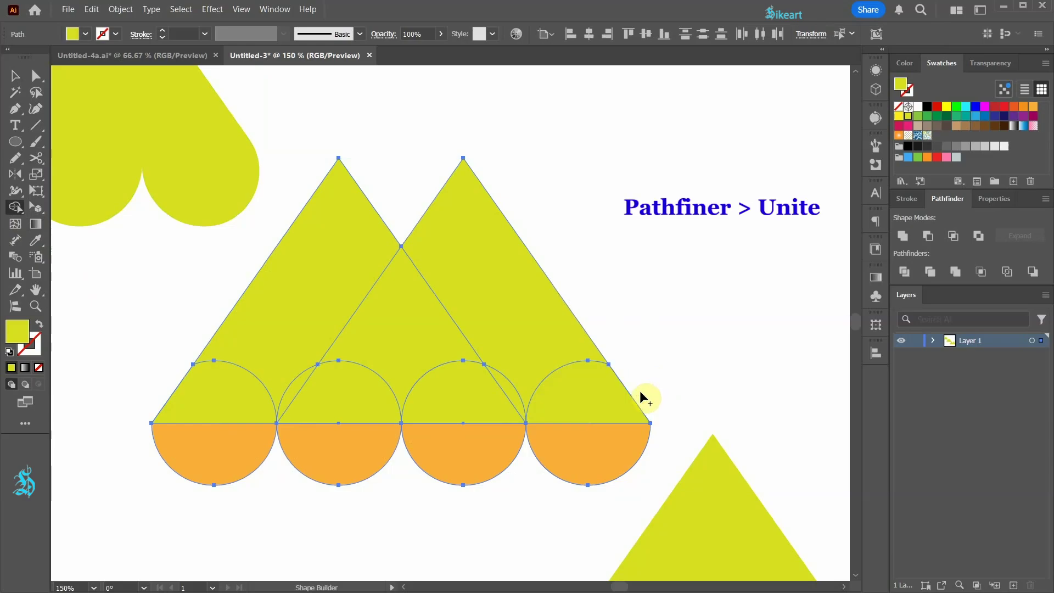
{"action": "left_click", "coordinate": [903, 235]}
Round the united two-peak shape's two outer lower corners to about 47 px
{"action": "key", "text": "v"}
{"action": "key", "text": "ctrl+plus"}
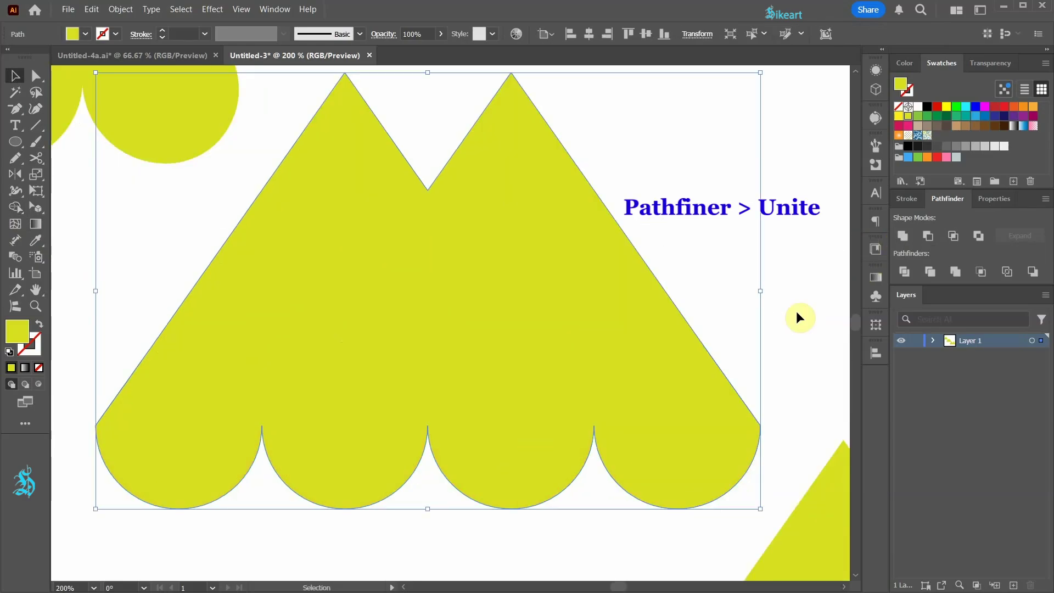
{"action": "left_click", "coordinate": [796, 311]}
{"action": "key", "text": "a"}
{"action": "left_click_drag", "start_coordinate": [90, 395], "coordinate": [114, 460]}
{"action": "left_click_drag", "start_coordinate": [795, 464], "coordinate": [503, 349]}
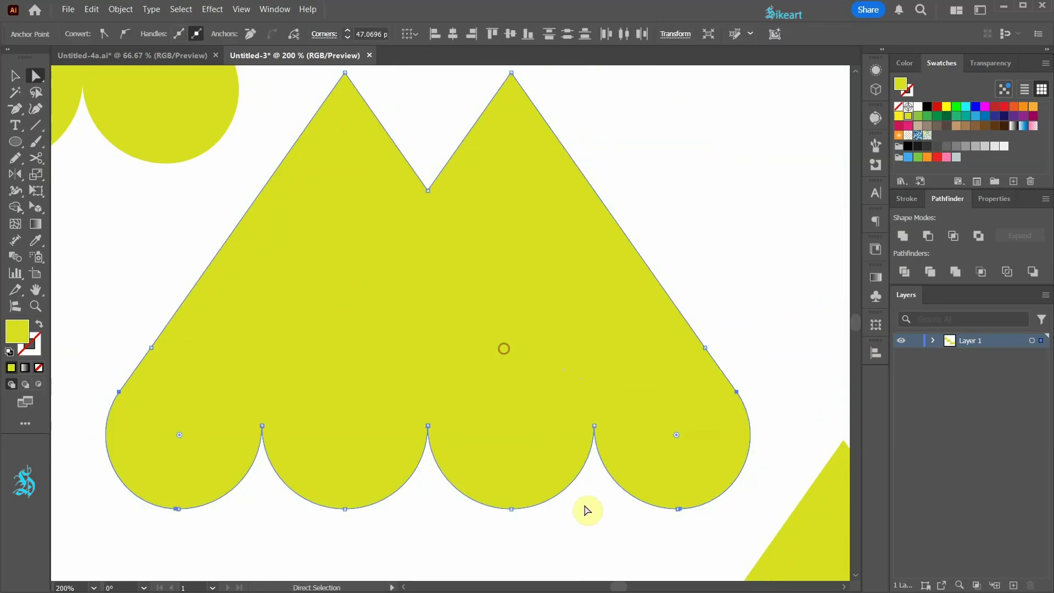
Trim the outer circle slivers from the two-peak group of five circles with Shape Builder and unite everything into one shape
{"action": "left_click", "coordinate": [577, 535]}
{"action": "scroll", "coordinate": [305, 406], "scroll_direction": "down", "scroll_amount": 4}
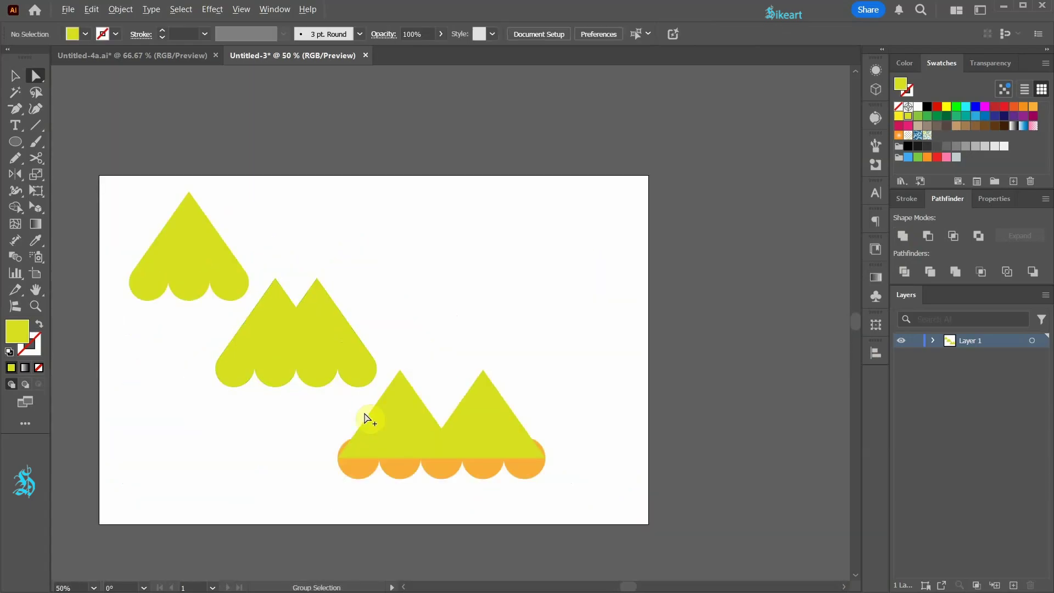
{"action": "scroll", "coordinate": [368, 418], "scroll_direction": "up", "scroll_amount": 3}
{"action": "key", "text": "v"}
{"action": "left_click_drag", "start_coordinate": [408, 504], "coordinate": [720, 519]}
{"action": "key", "text": "shift+m"}
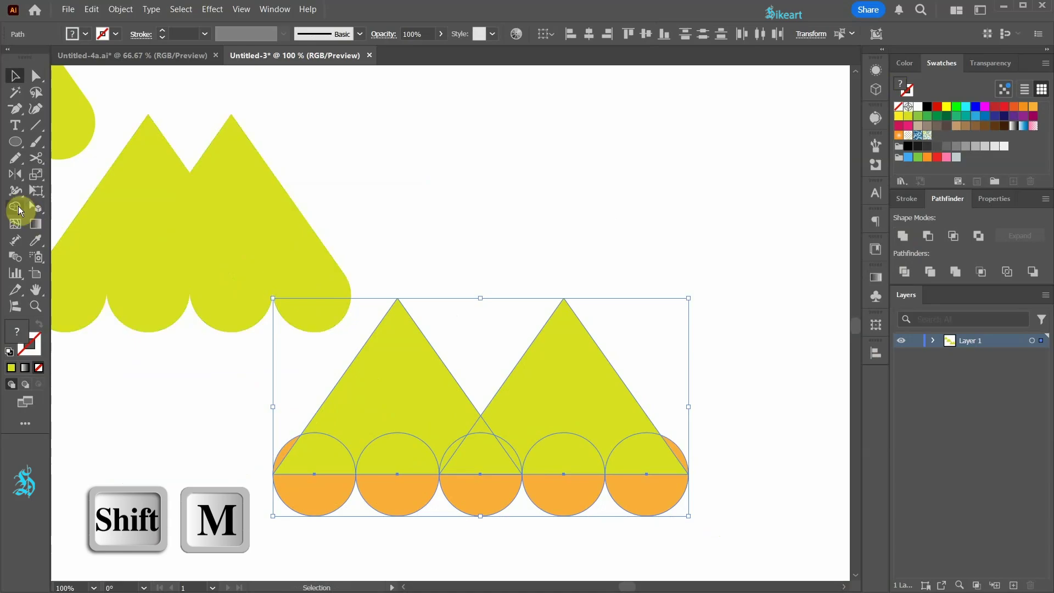
{"action": "key", "text": "alt"}
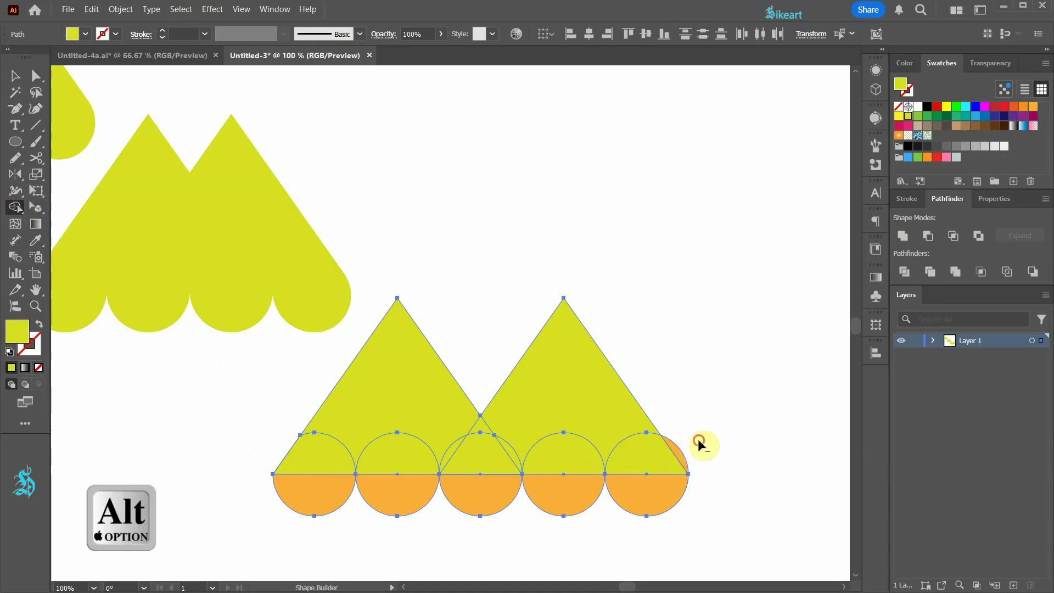
{"action": "left_click", "coordinate": [681, 457], "text": "alt"}
{"action": "left_click", "coordinate": [903, 235]}
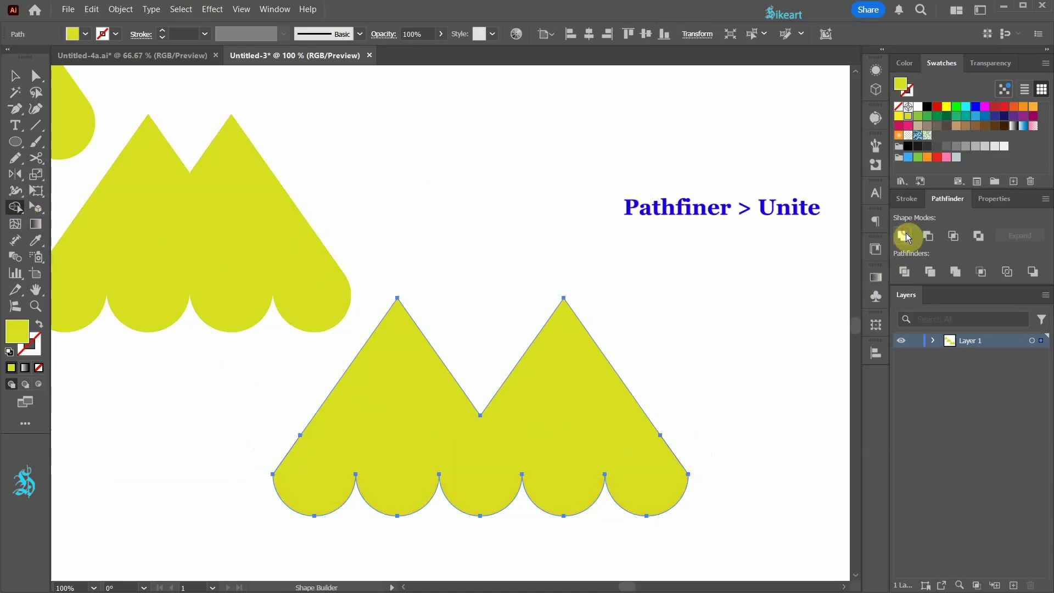
Delete the valley anchor point between the peaks of both two-peak shapes so that each gets a flat top edge
{"action": "key", "text": "minus"}
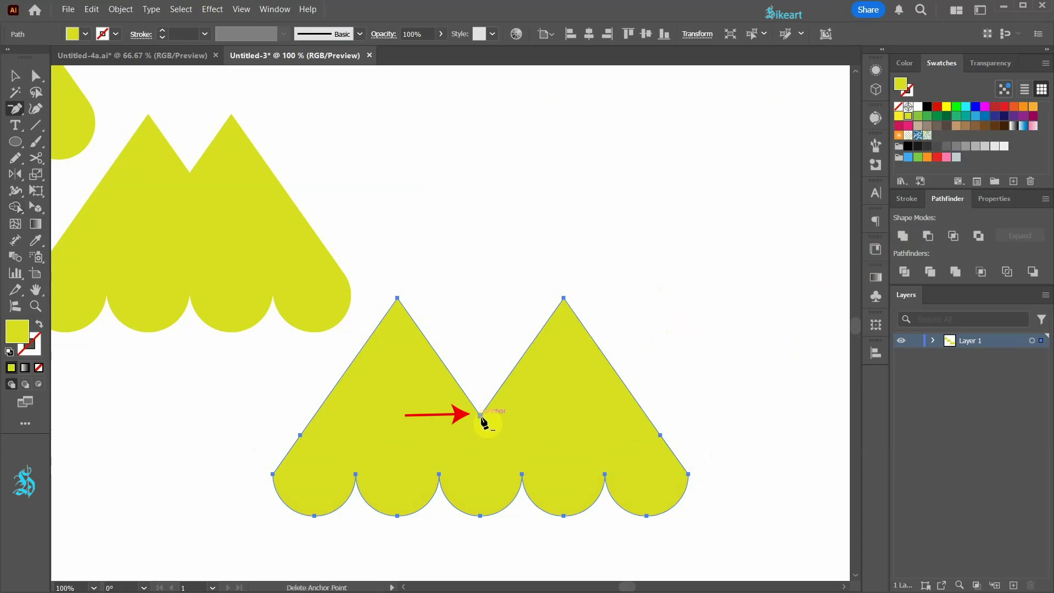
{"action": "left_click", "coordinate": [481, 416]}
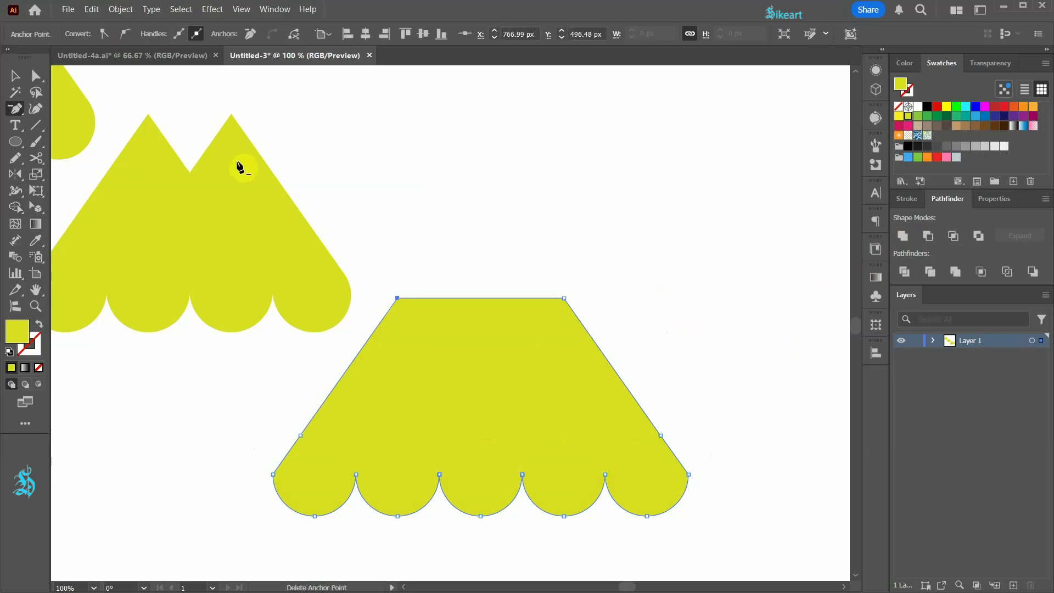
{"action": "left_click", "coordinate": [190, 174]}
Round the two outer lower corners of the widest, five-scallop shape
{"action": "key", "text": "a"}
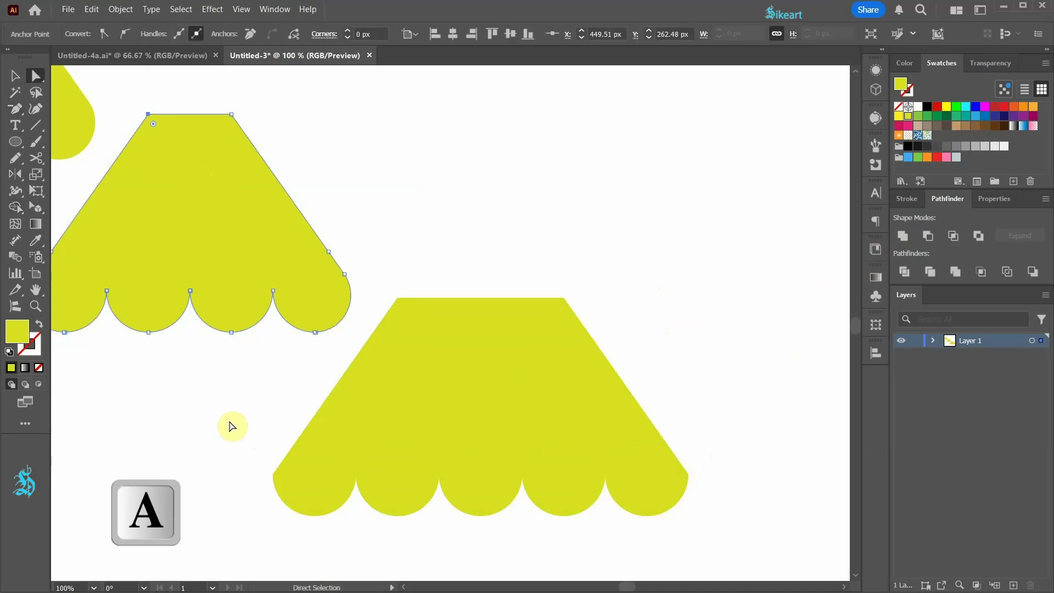
{"action": "left_click_drag", "start_coordinate": [220, 428], "coordinate": [289, 496]}
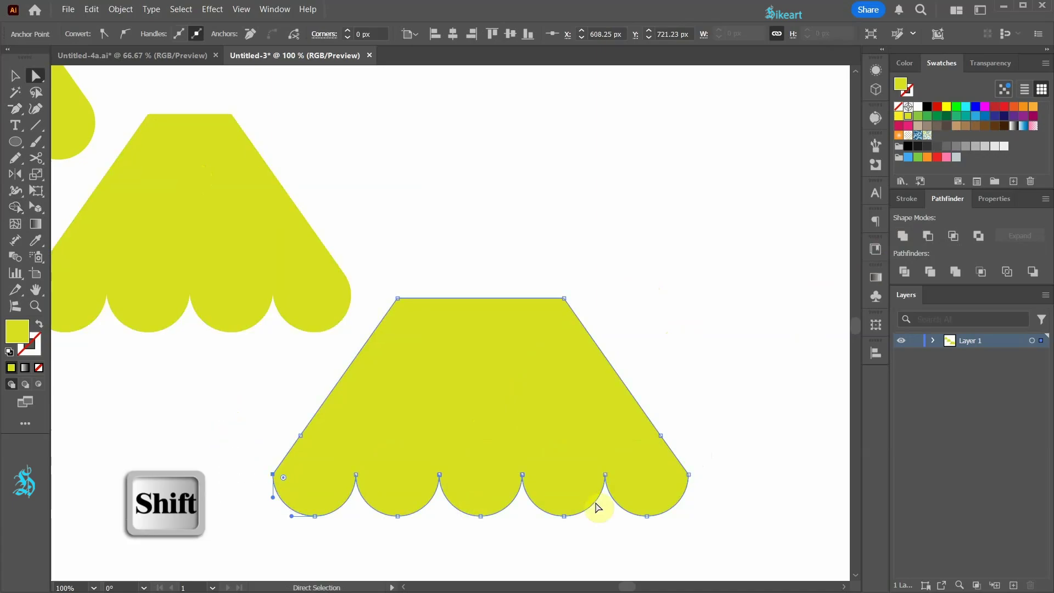
{"action": "left_click_drag", "start_coordinate": [722, 490], "coordinate": [624, 470]}
{"action": "left_click", "coordinate": [736, 402]}
Fill the single-peak shape with light green and the five-scallop shape with darker green, and shift the five-scallop shape slightly left
{"action": "left_click_drag", "start_coordinate": [305, 209], "coordinate": [308, 248]}
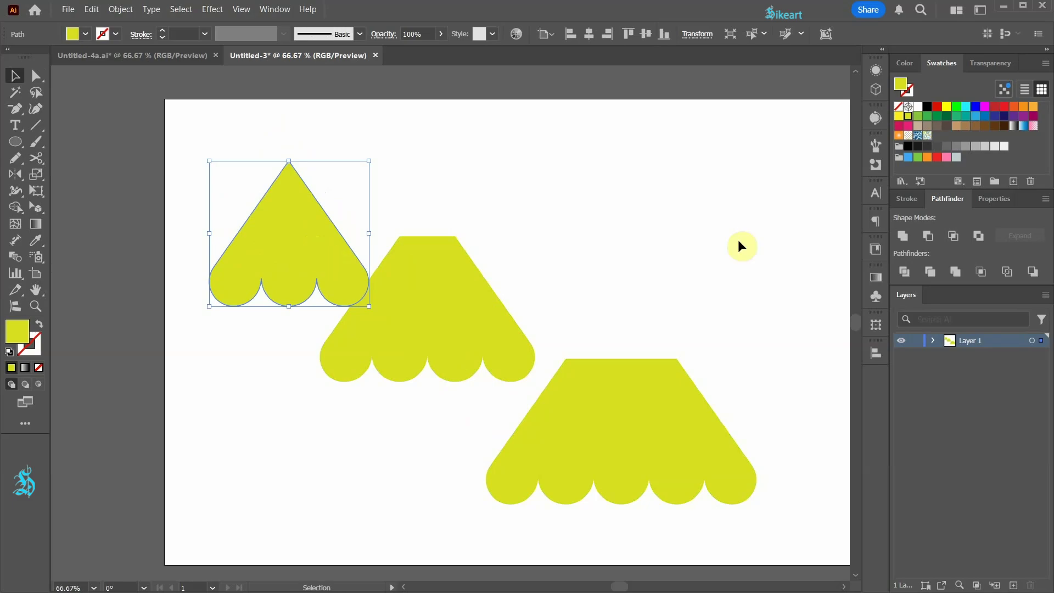
{"action": "left_click", "coordinate": [921, 125]}
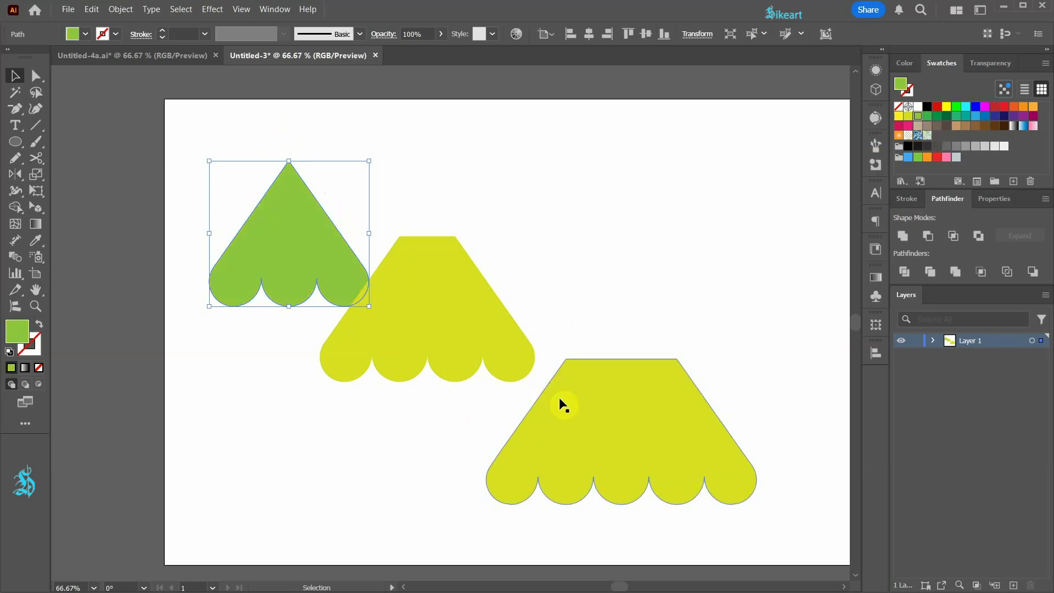
{"action": "left_click", "coordinate": [559, 401]}
{"action": "left_click", "coordinate": [927, 116]}
{"action": "key", "text": "v"}
{"action": "left_click_drag", "start_coordinate": [646, 417], "coordinate": [631, 415]}
Distribute the vertical spacing of all three shapes relative to the selection and align their centers horizontally
{"action": "left_click_drag", "start_coordinate": [213, 161], "coordinate": [746, 508]}
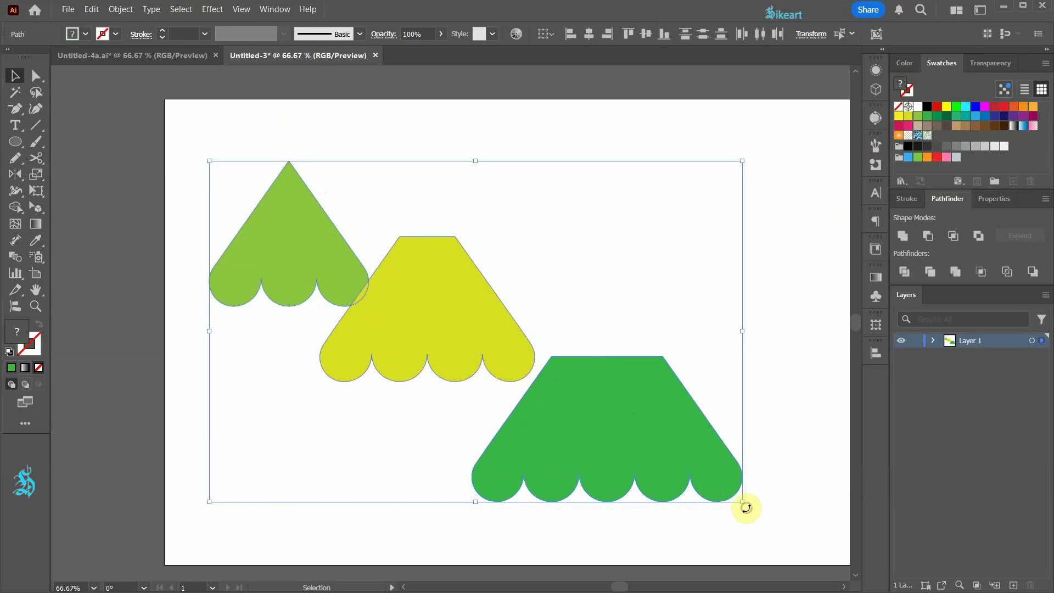
{"action": "left_click", "coordinate": [875, 354]}
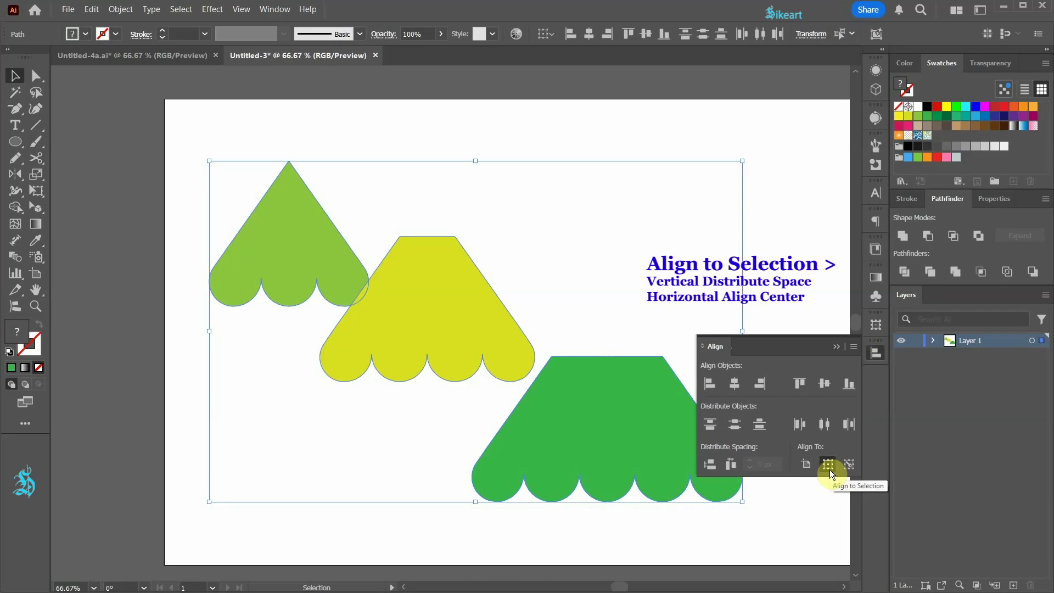
{"action": "left_click", "coordinate": [710, 465]}
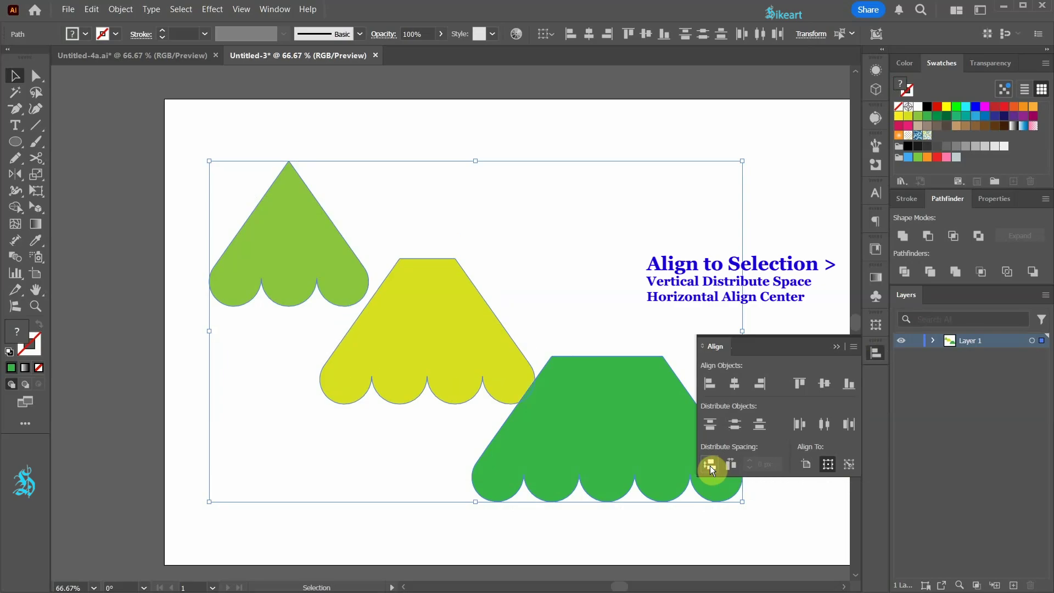
{"action": "left_click", "coordinate": [735, 384]}
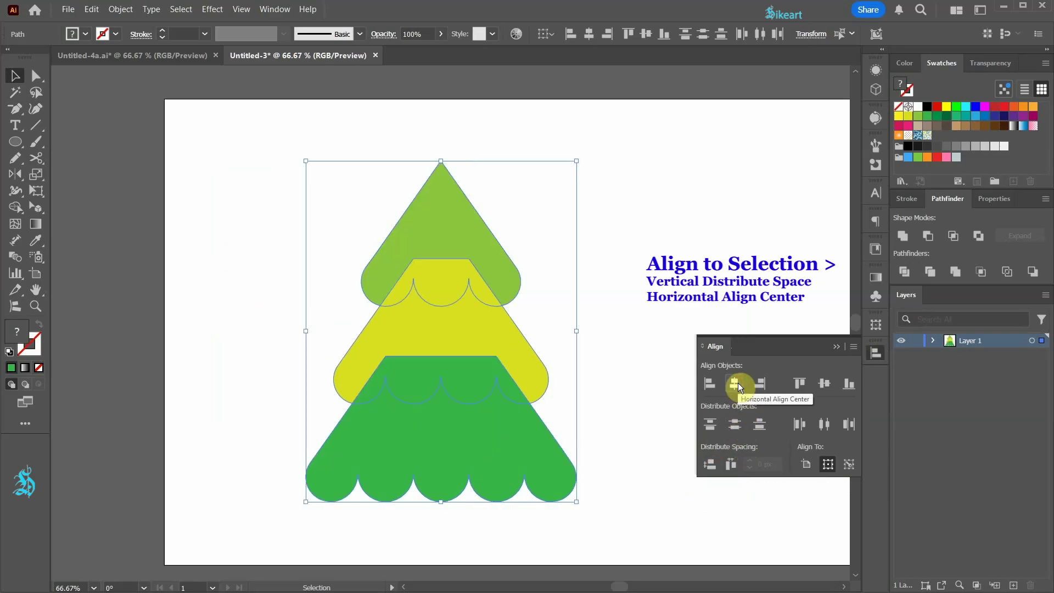
{"action": "left_click", "coordinate": [837, 346]}
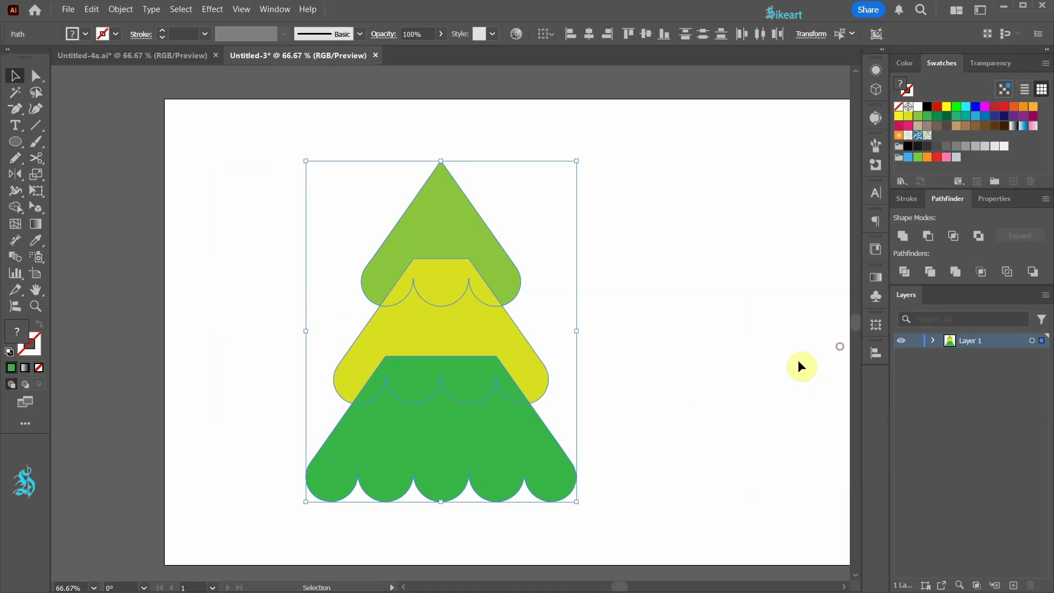
Draw a blue rectangular trunk about 106 px wide and 139 px tall with the Pen tool below the bottom tier's middle scallop
{"action": "left_click", "coordinate": [741, 384]}
{"action": "key", "text": "p"}
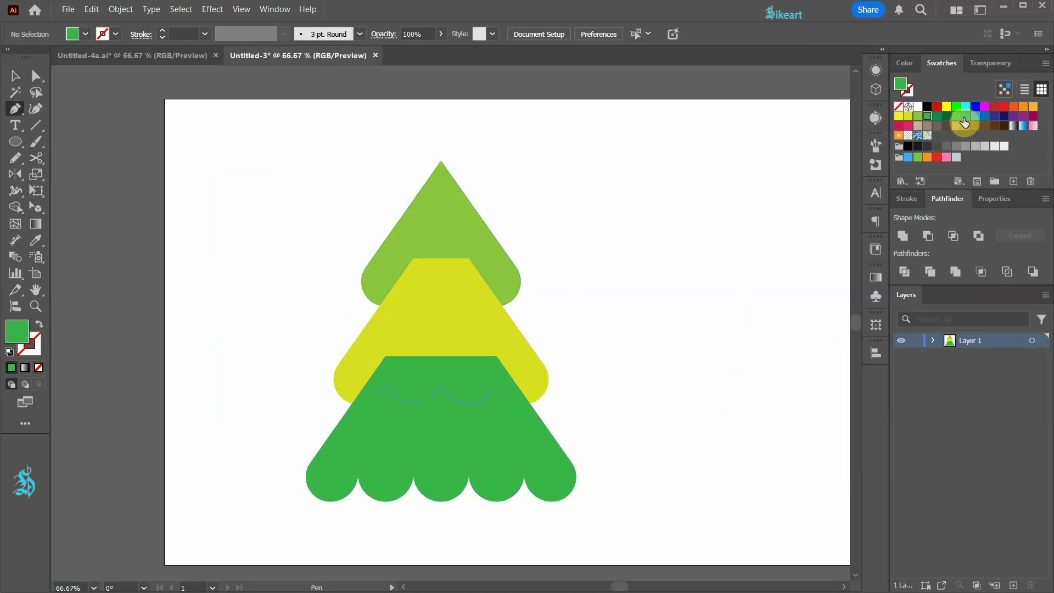
{"action": "left_click", "coordinate": [975, 115]}
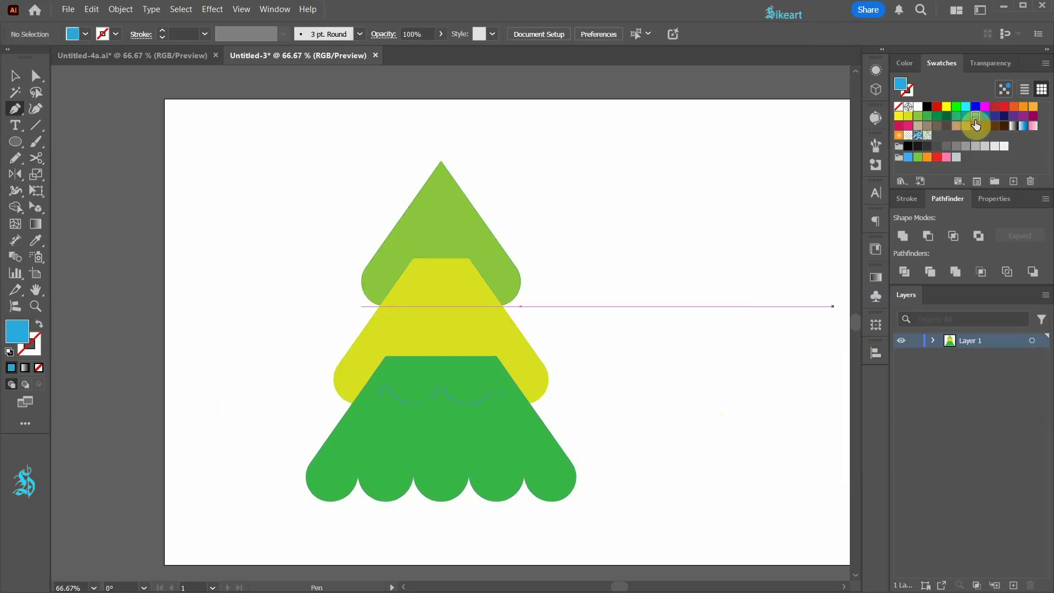
{"action": "left_click", "coordinate": [413, 474]}
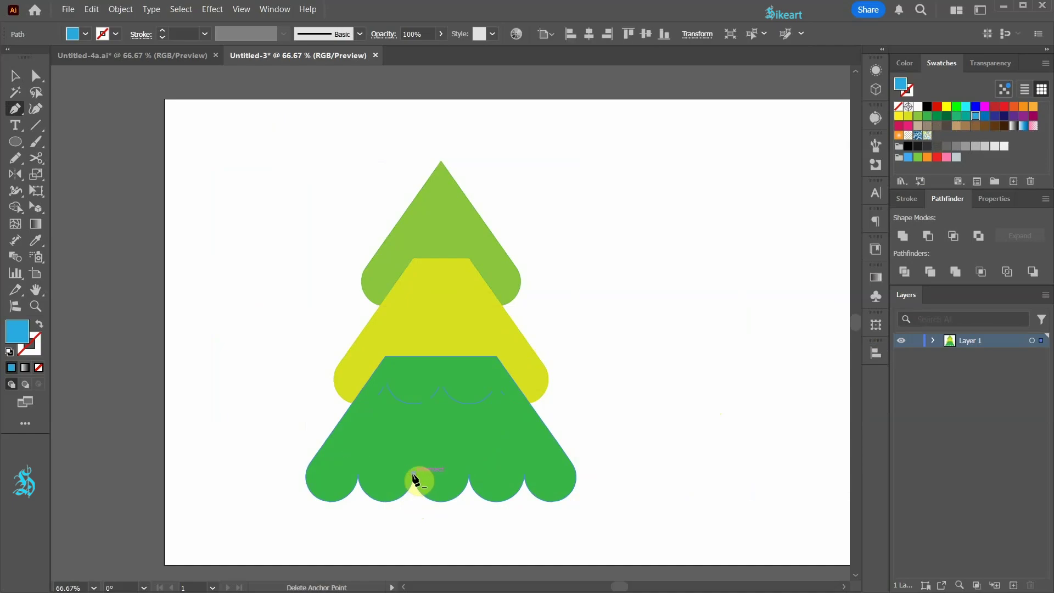
{"action": "left_click", "coordinate": [468, 473]}
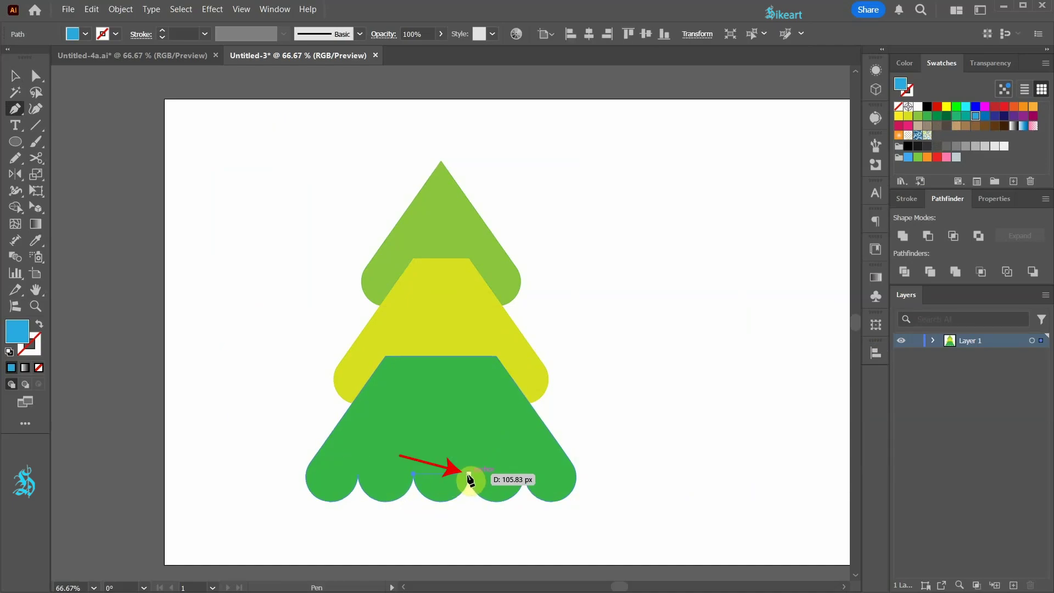
{"action": "left_click", "coordinate": [468, 546]}
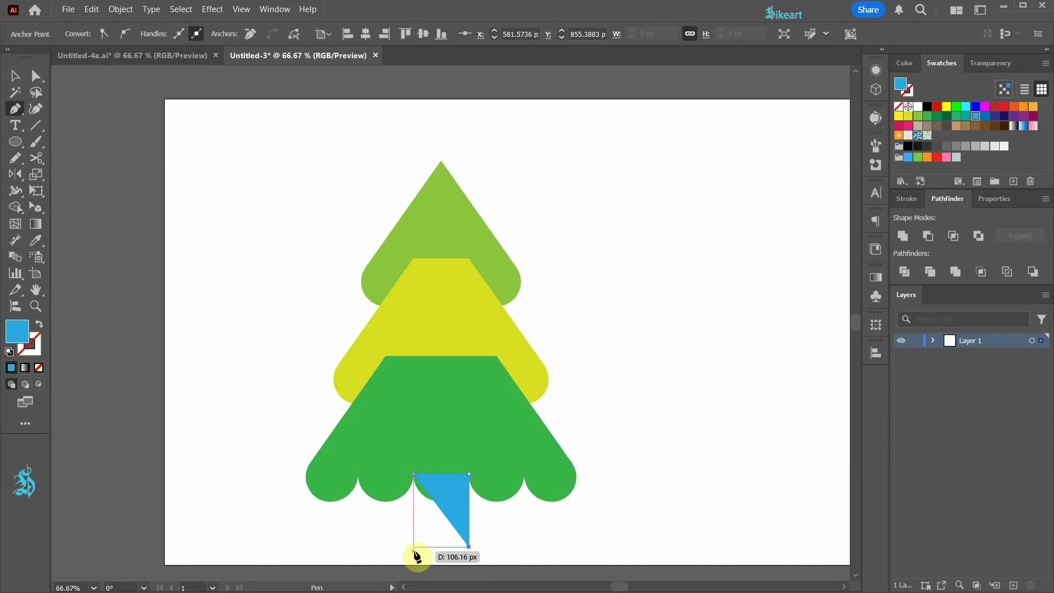
{"action": "left_click", "coordinate": [413, 547]}
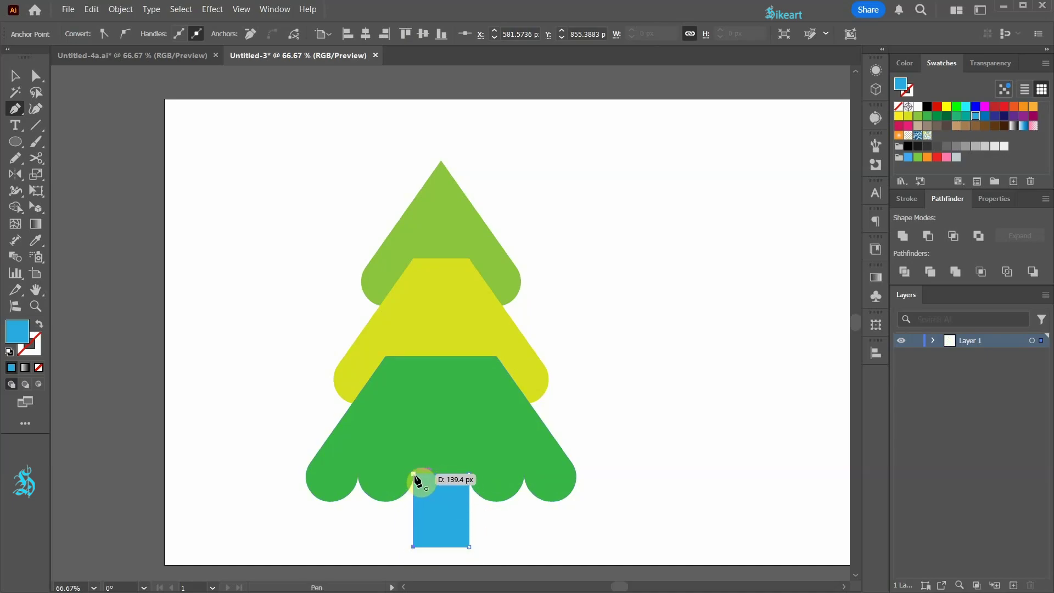
{"action": "left_click", "coordinate": [415, 474]}
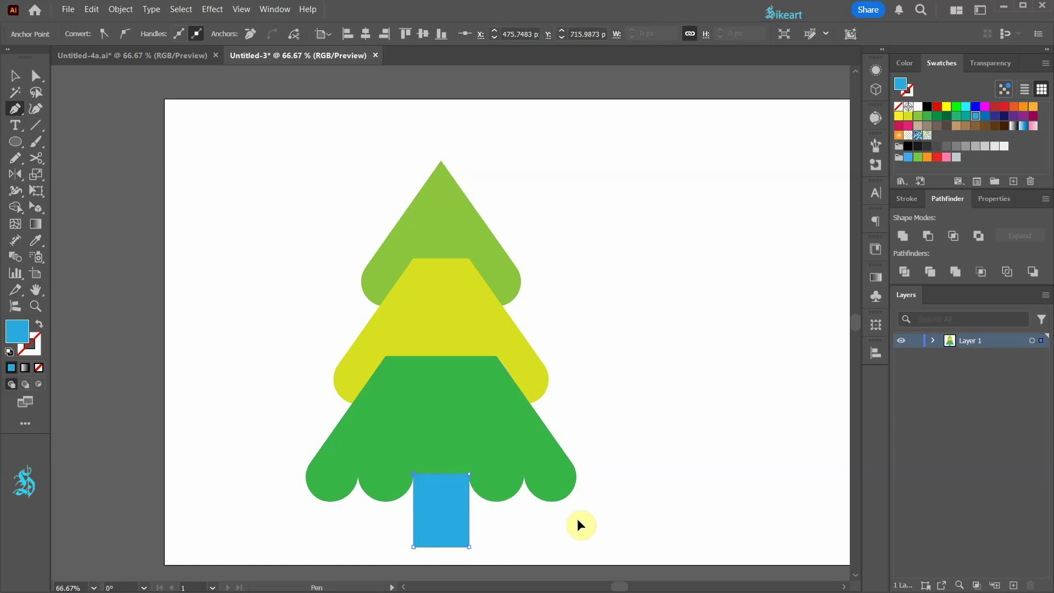
{"action": "key", "text": "v"}
{"action": "left_click", "coordinate": [685, 511]}
Offset the path of the light green top tier by 10 px with miter joins
{"action": "key", "text": "ctrl+0"}
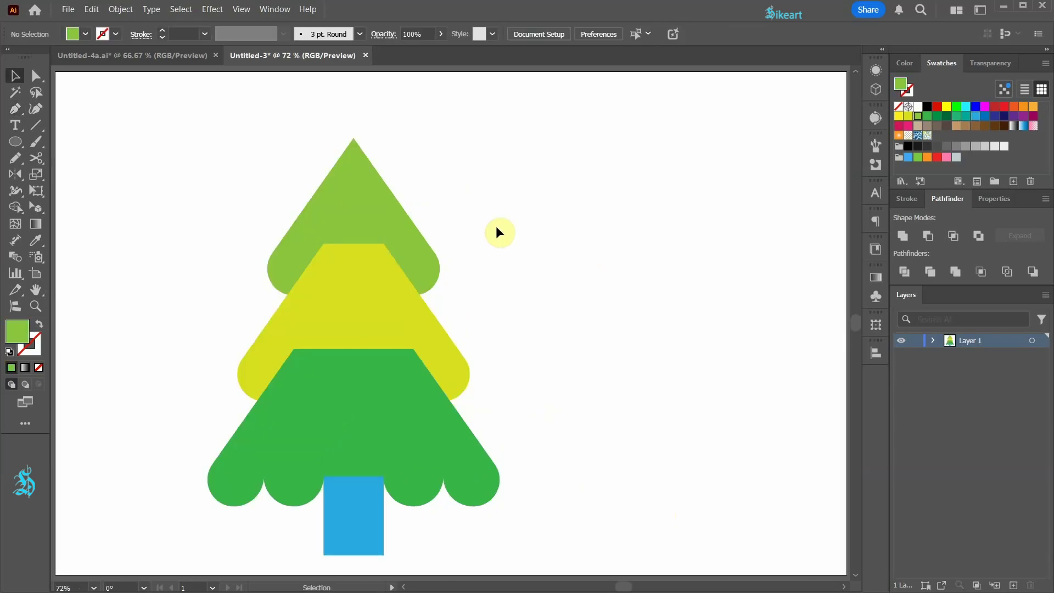
{"action": "left_click", "coordinate": [343, 212]}
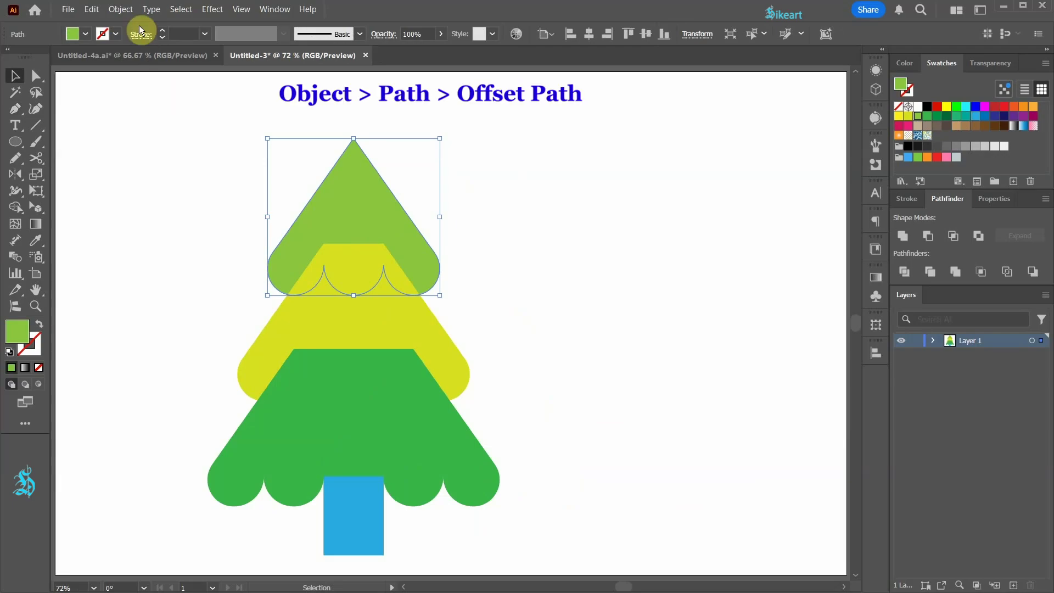
{"action": "left_click", "coordinate": [122, 10]}
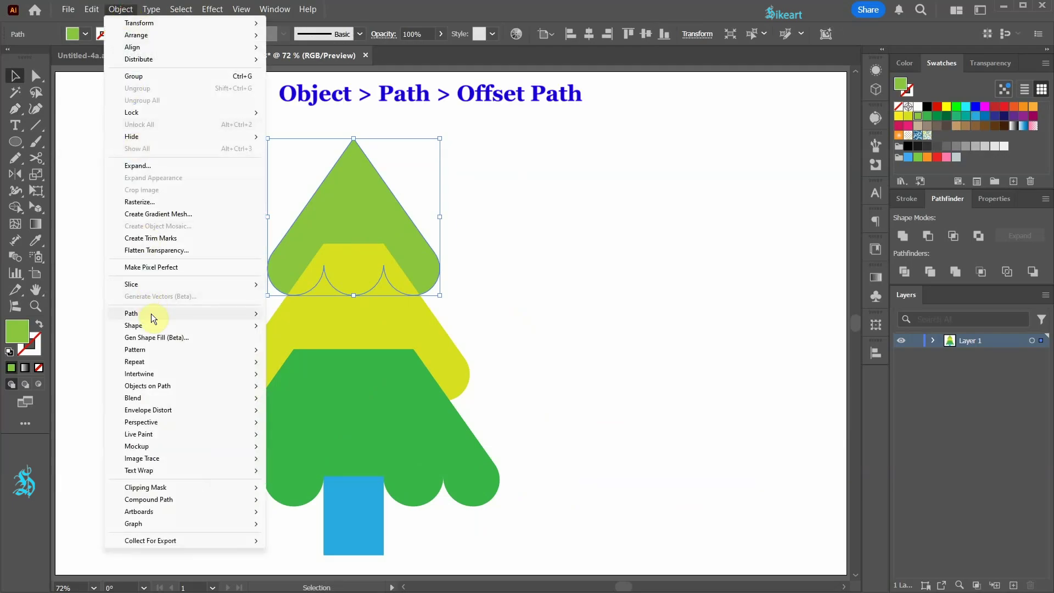
{"action": "mouse_move", "coordinate": [150, 314]}
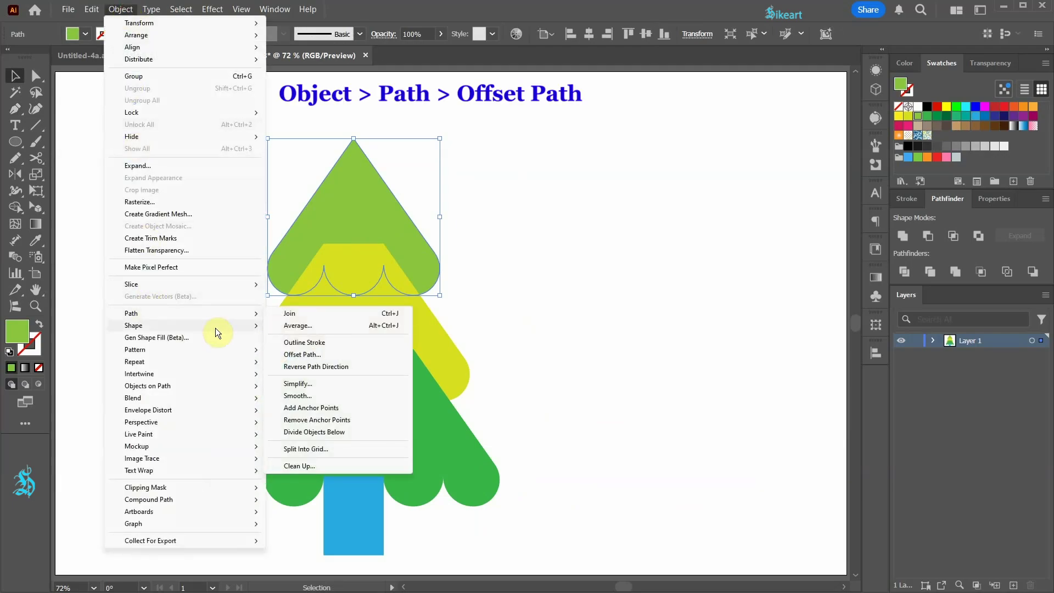
{"action": "left_click", "coordinate": [293, 356]}
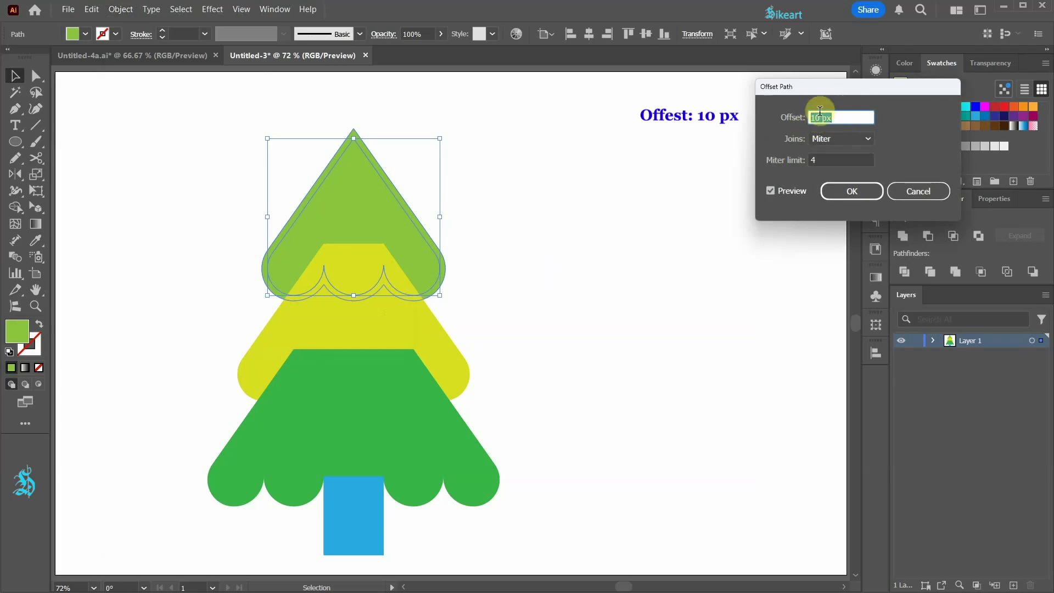
{"action": "left_click", "coordinate": [872, 192]}
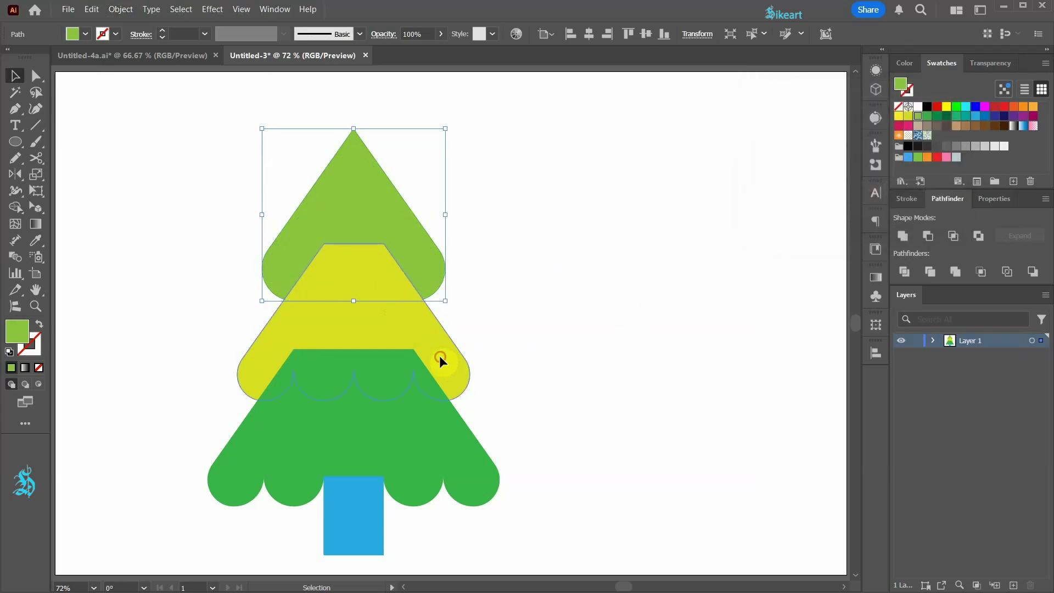
Offset the path of the yellow middle tier by 10 px with miter joins
{"action": "left_click", "coordinate": [439, 356]}
{"action": "left_click", "coordinate": [121, 10]}
{"action": "mouse_move", "coordinate": [170, 313]}
{"action": "left_click", "coordinate": [314, 354]}
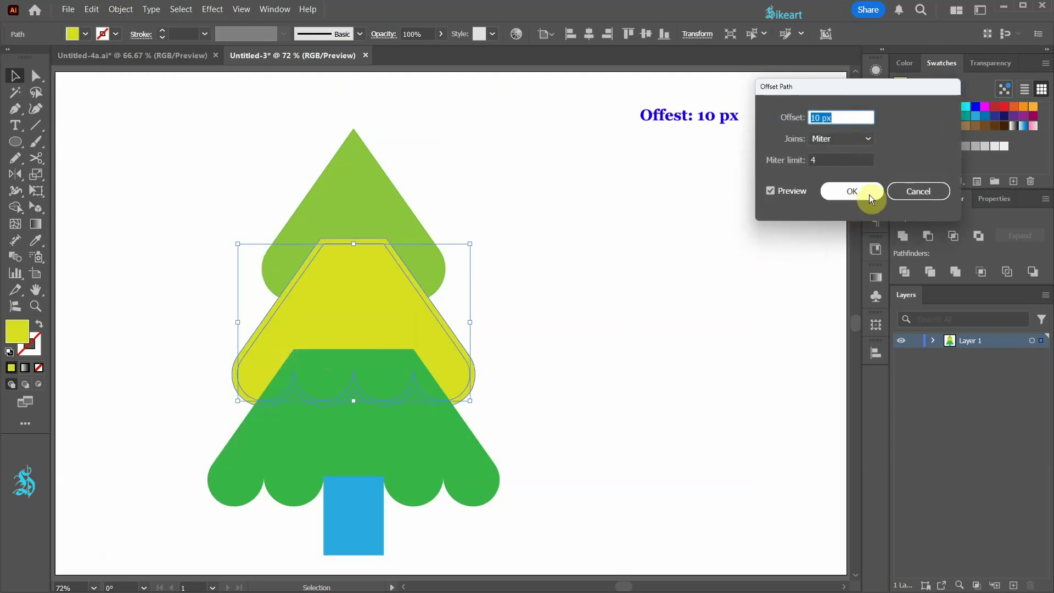
{"action": "left_click", "coordinate": [852, 191]}
Offset the path of the dark green bottom tier with the same 10 px setting
{"action": "left_click", "coordinate": [466, 428]}
{"action": "left_click", "coordinate": [121, 10]}
{"action": "mouse_move", "coordinate": [231, 313]}
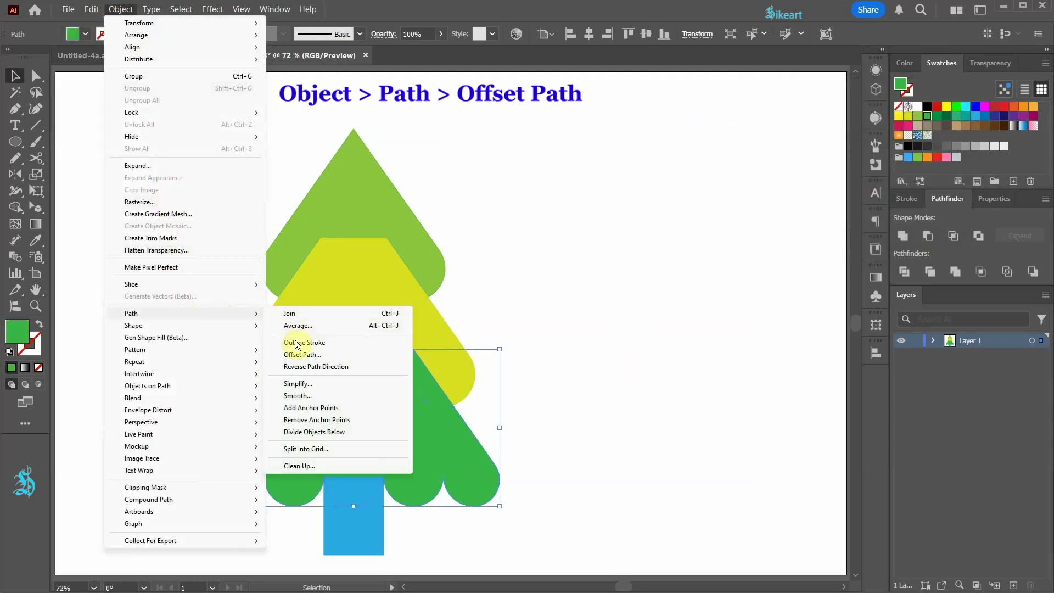
{"action": "left_click", "coordinate": [301, 354]}
{"action": "key", "text": "Return"}
Select the whole tree and remove the offset band around the top tier with Shape Builder, leaving a gap under its scallops
{"action": "left_click_drag", "start_coordinate": [114, 123], "coordinate": [592, 562]}
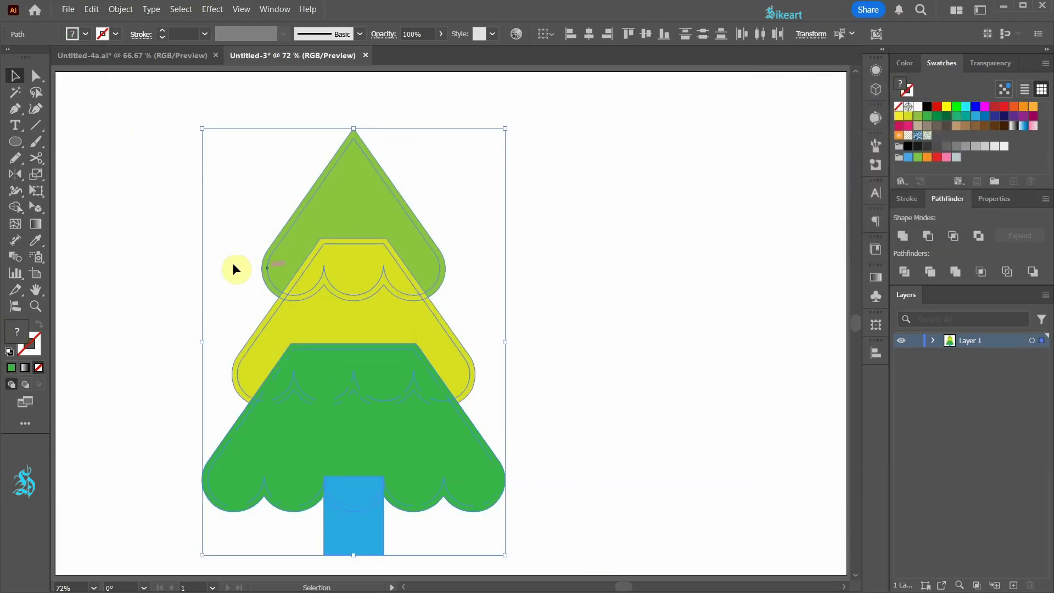
{"action": "left_click", "coordinate": [16, 207]}
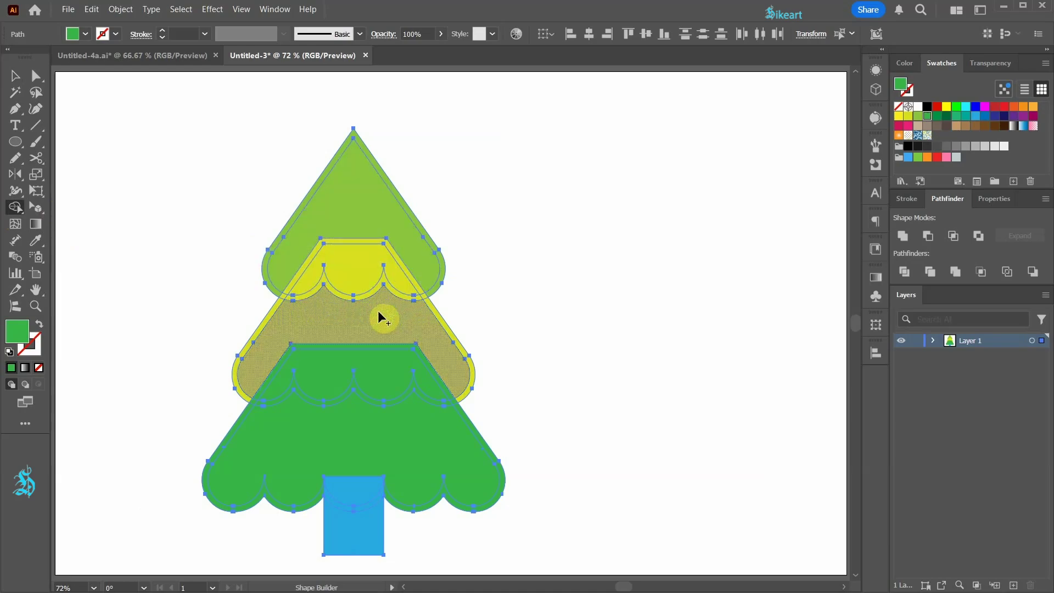
{"action": "scroll", "coordinate": [351, 312], "scroll_direction": "up", "scroll_amount": 2}
{"action": "left_click_drag", "start_coordinate": [143, 196], "coordinate": [168, 206]}
{"action": "left_click", "coordinate": [237, 278], "text": "alt"}
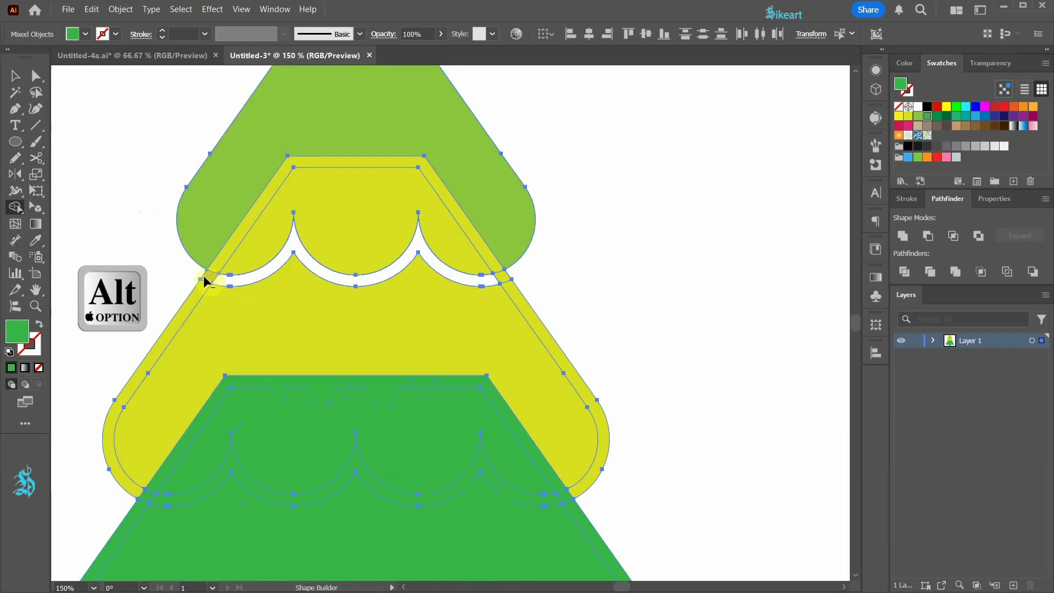
{"action": "left_click", "coordinate": [499, 276], "text": "alt"}
Remove the offset band around the yellow middle tier with Shape Builder, leaving a gap under its scallops
{"action": "mouse_move", "coordinate": [619, 535]}
{"action": "left_mouse_down"}
{"action": "mouse_move", "coordinate": [619, 378]}
{"action": "mouse_move", "coordinate": [670, 322]}
{"action": "left_mouse_up"}
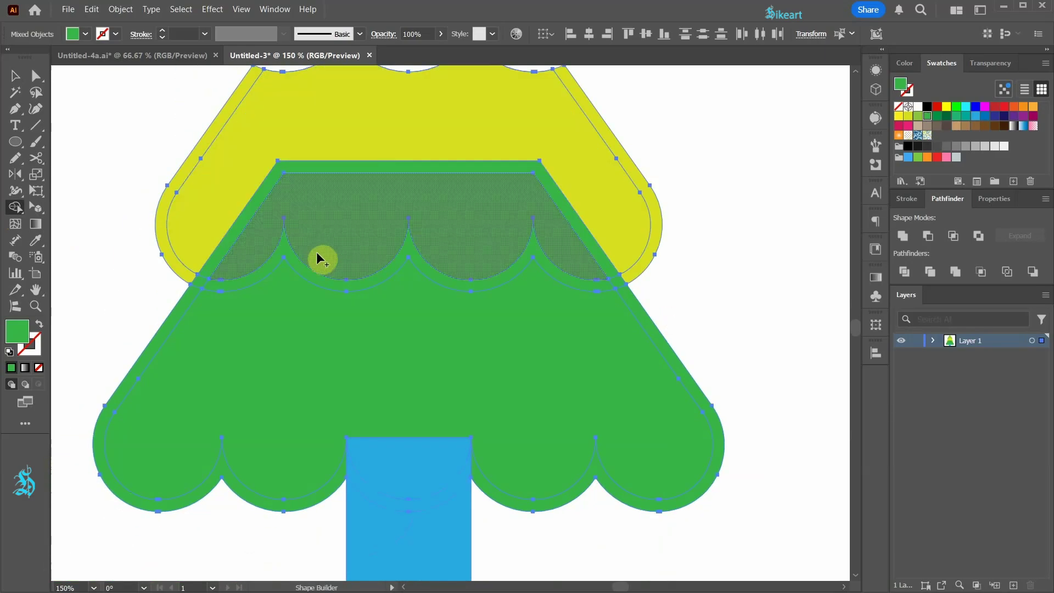
{"action": "scroll", "coordinate": [247, 228], "scroll_direction": "up", "scroll_amount": 1}
{"action": "left_click", "coordinate": [176, 207], "text": "alt"}
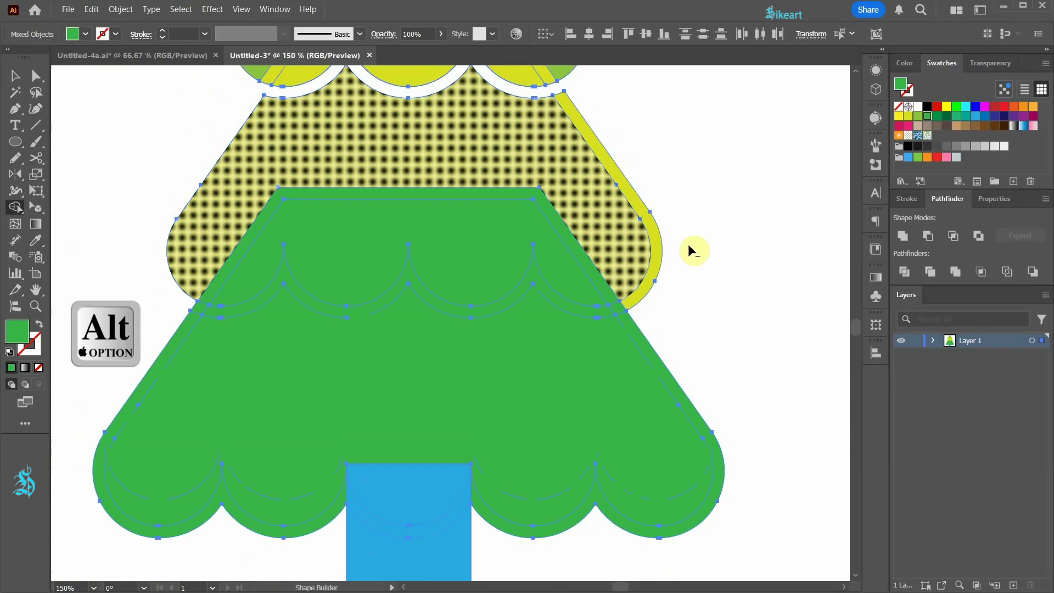
{"action": "left_click", "coordinate": [657, 230], "text": "alt"}
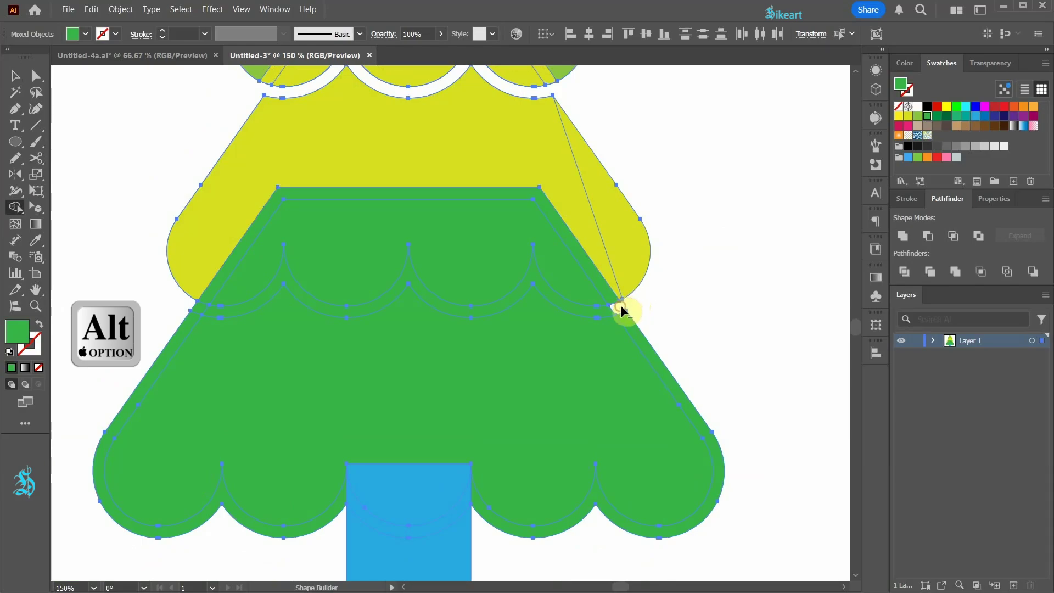
{"action": "left_click", "coordinate": [603, 307], "text": "alt"}
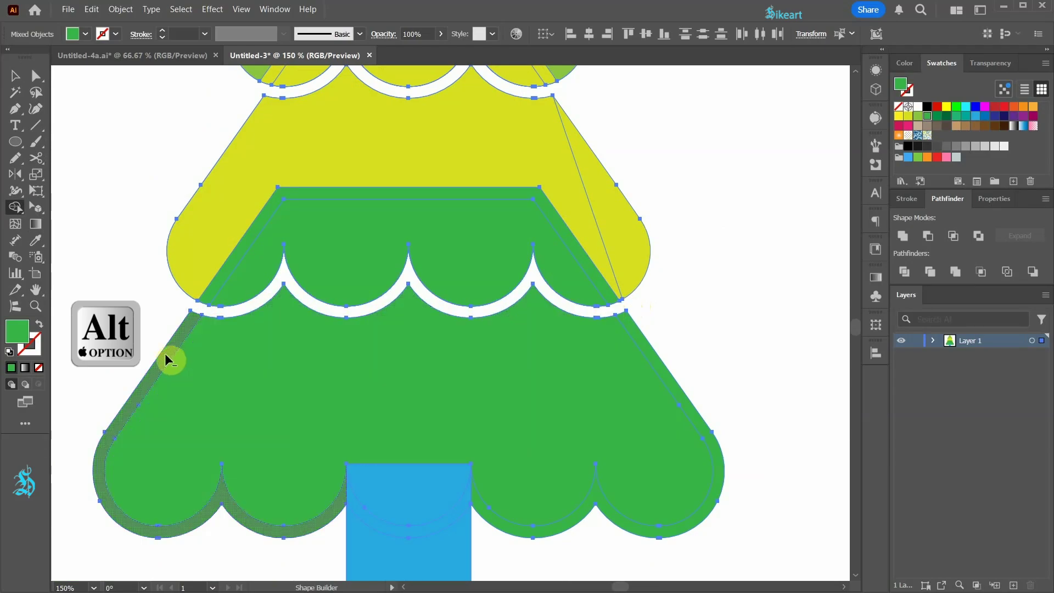
Remove the offset band around the bottom tier with Shape Builder, including the piece crossing the trunk
{"action": "left_click", "coordinate": [166, 354], "text": "alt"}
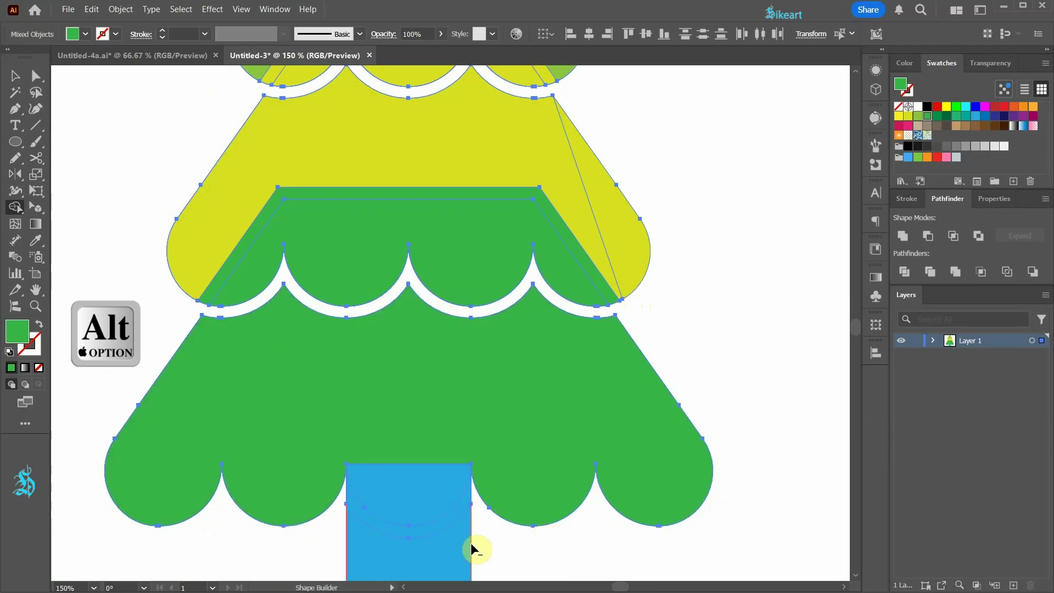
{"action": "left_click", "coordinate": [441, 525], "text": "alt"}
{"action": "key", "text": "ctrl+minus"}
{"action": "key", "text": "ctrl+minus"}
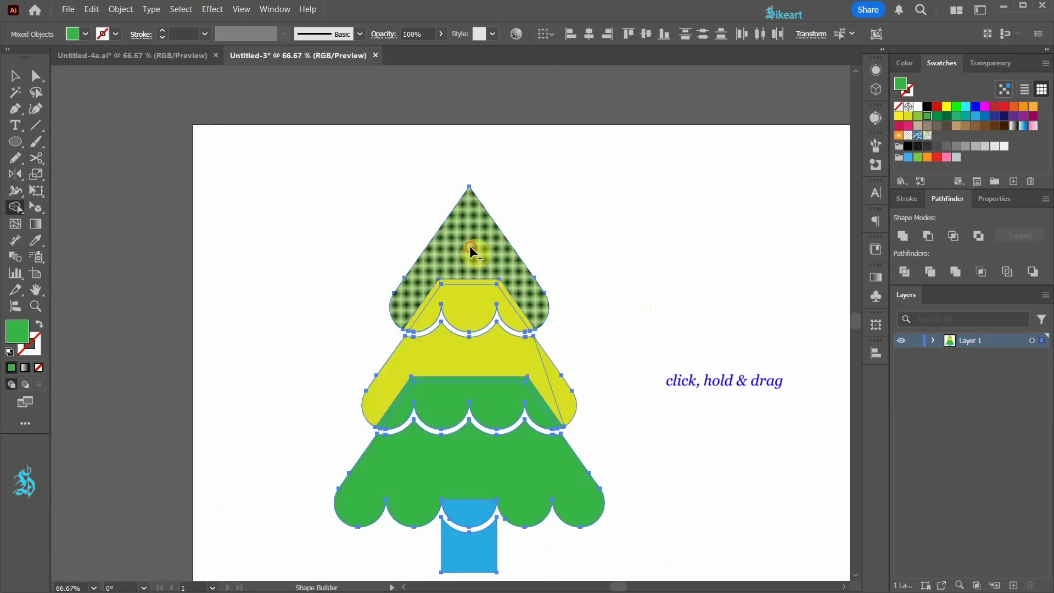
Merge the overlapping regions of each of the three tiers into one green shape with Shape Builder
{"action": "left_click_drag", "start_coordinate": [473, 281], "coordinate": [473, 309]}
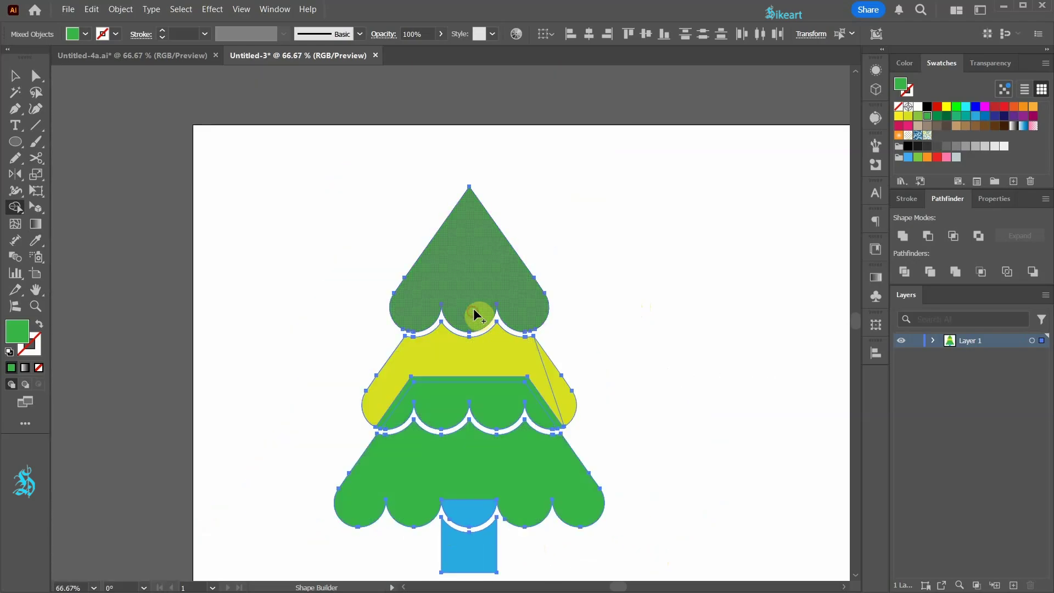
{"action": "left_click_drag", "start_coordinate": [555, 382], "coordinate": [490, 396]}
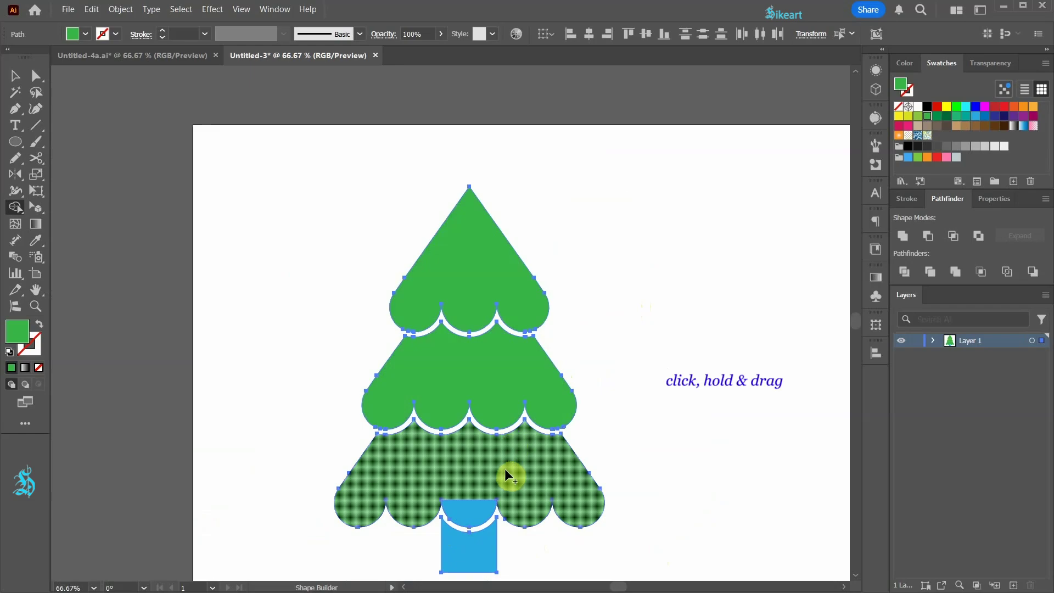
{"action": "left_click_drag", "start_coordinate": [466, 506], "coordinate": [522, 496]}
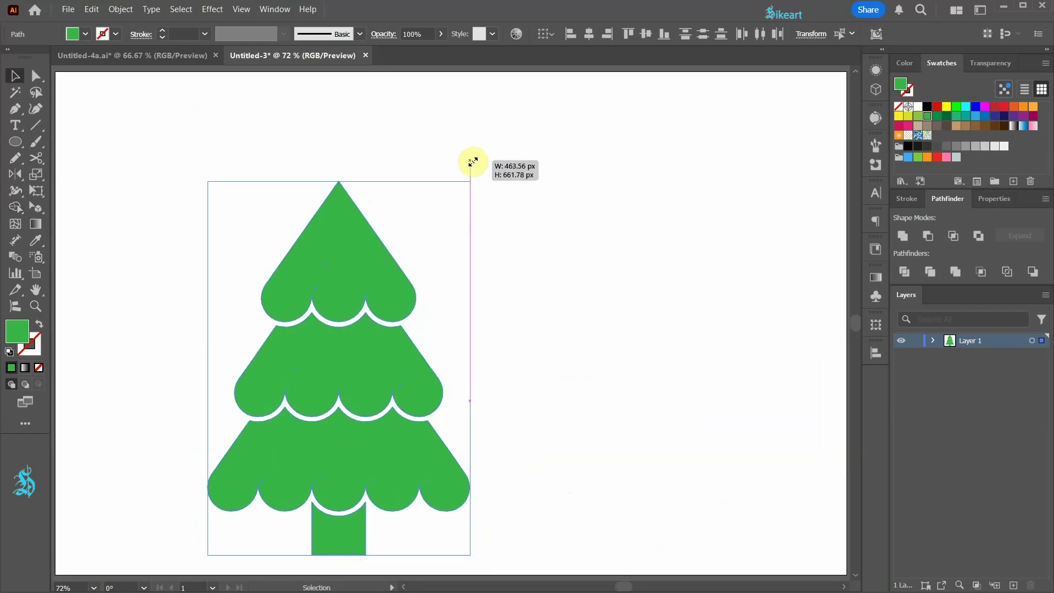
Draw a green five-pointed star centered just above the tip of the tree
{"action": "left_click", "coordinate": [249, 160]}
{"action": "left_click_drag", "start_coordinate": [16, 142], "coordinate": [72, 206]}
{"action": "left_click_drag", "start_coordinate": [339, 138], "coordinate": [363, 171]}
{"action": "key", "text": "v"}
{"action": "left_click", "coordinate": [503, 218]}
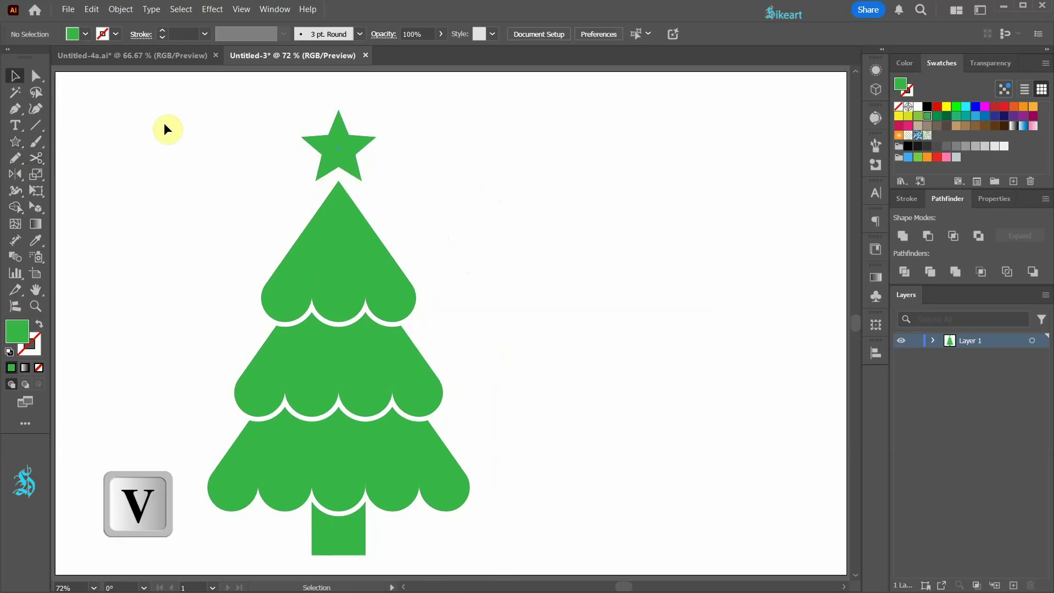
Group the star with the tree and place a duplicate beside it, aligned on the artboard
{"action": "left_click_drag", "start_coordinate": [142, 109], "coordinate": [555, 561]}
{"action": "key", "text": "ctrl+g"}
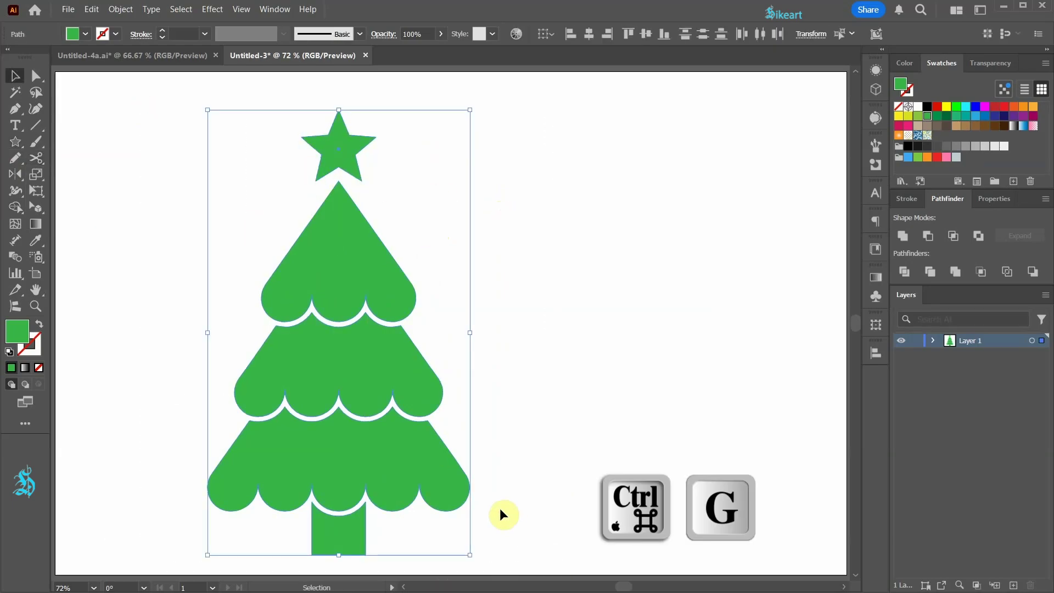
{"action": "left_click_drag", "start_coordinate": [344, 283], "coordinate": [637, 265]}
{"action": "left_click", "coordinate": [405, 219]}
{"action": "left_click", "coordinate": [812, 535]}
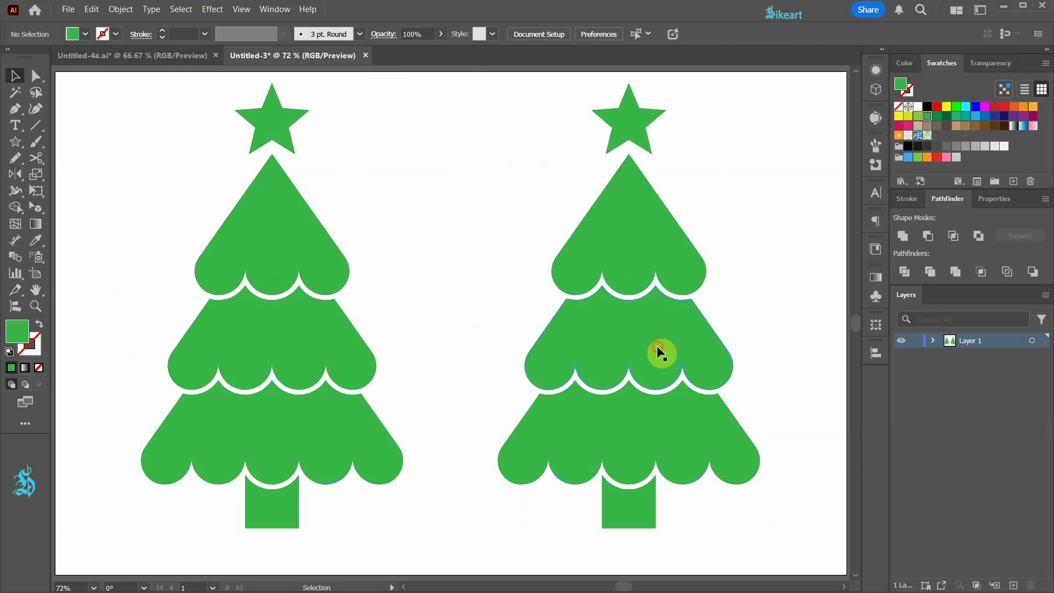
Ungroup the duplicate tree on the right so its parts are separate
{"action": "right_click", "coordinate": [657, 345]}
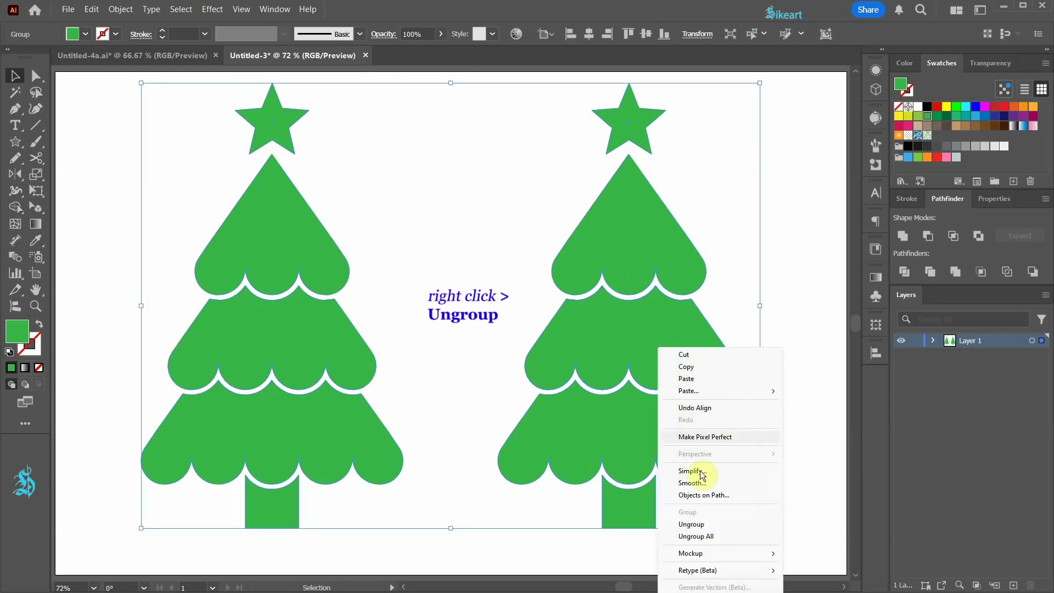
{"action": "left_click", "coordinate": [698, 522]}
{"action": "left_click", "coordinate": [782, 442]}
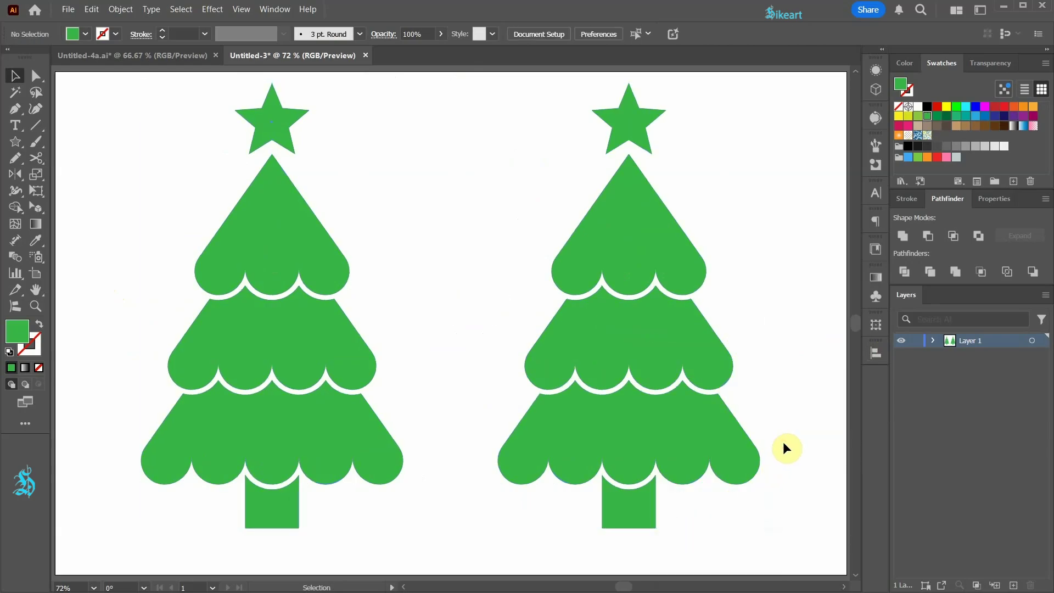
Place the linked photo 08 inside the right tree's star using Draw Inside mode, sized to cover the star
{"action": "left_click", "coordinate": [638, 121]}
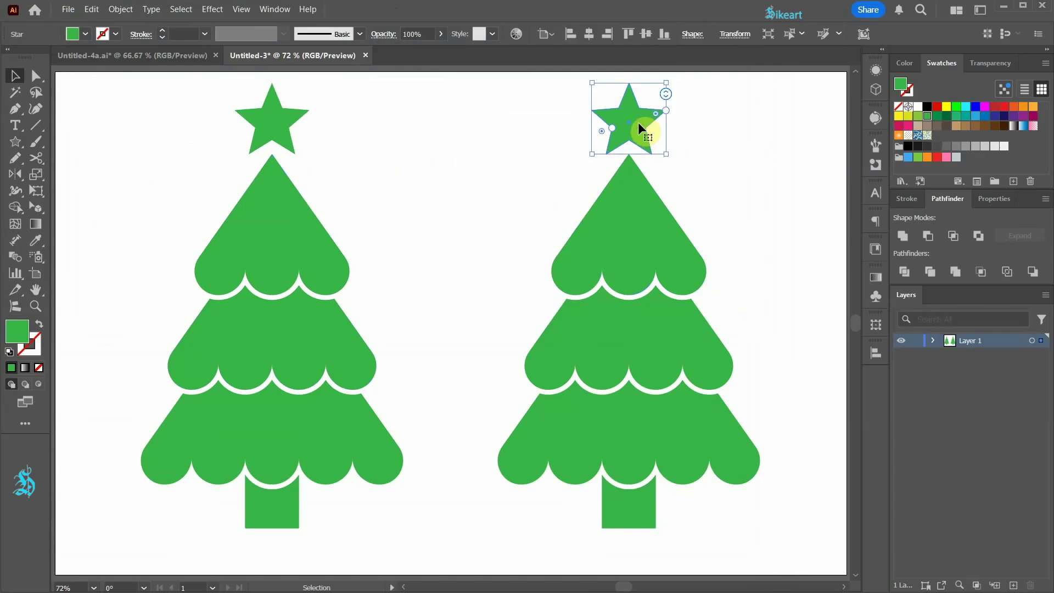
{"action": "left_click", "coordinate": [40, 385]}
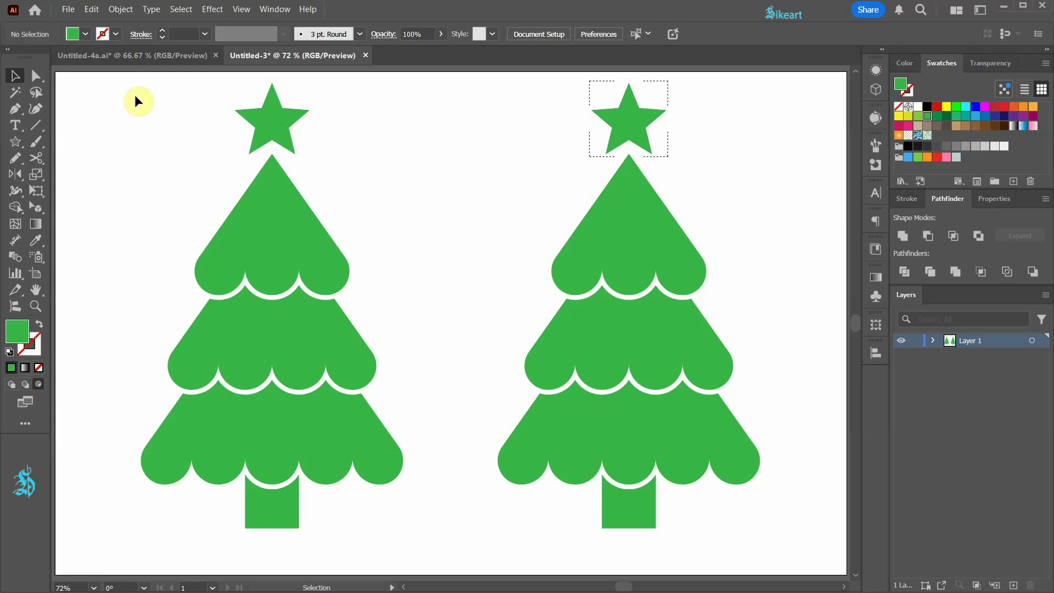
{"action": "left_click", "coordinate": [71, 11]}
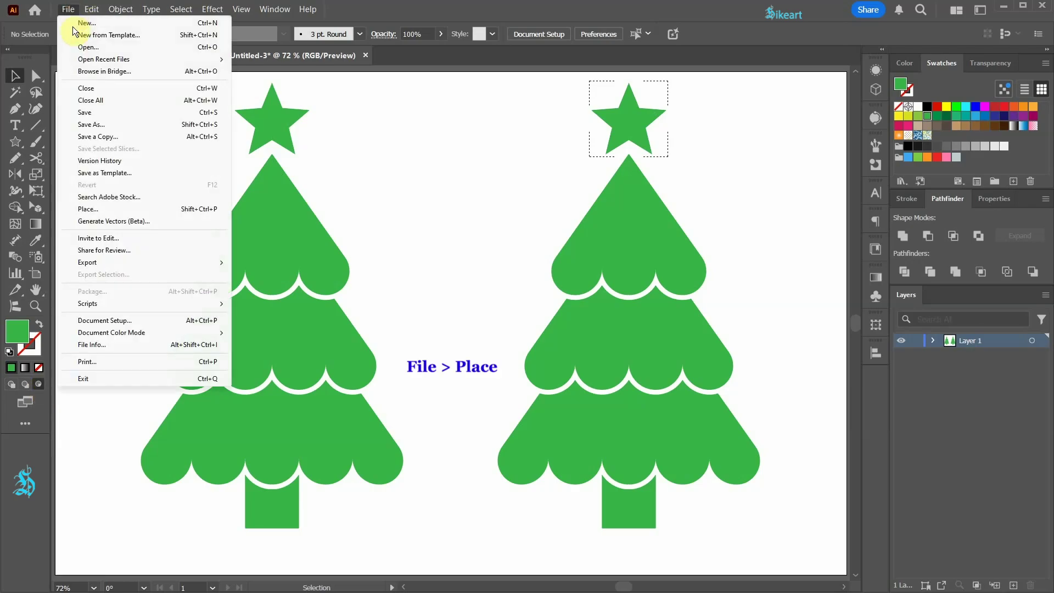
{"action": "left_click", "coordinate": [89, 209]}
{"action": "left_click", "coordinate": [252, 155]}
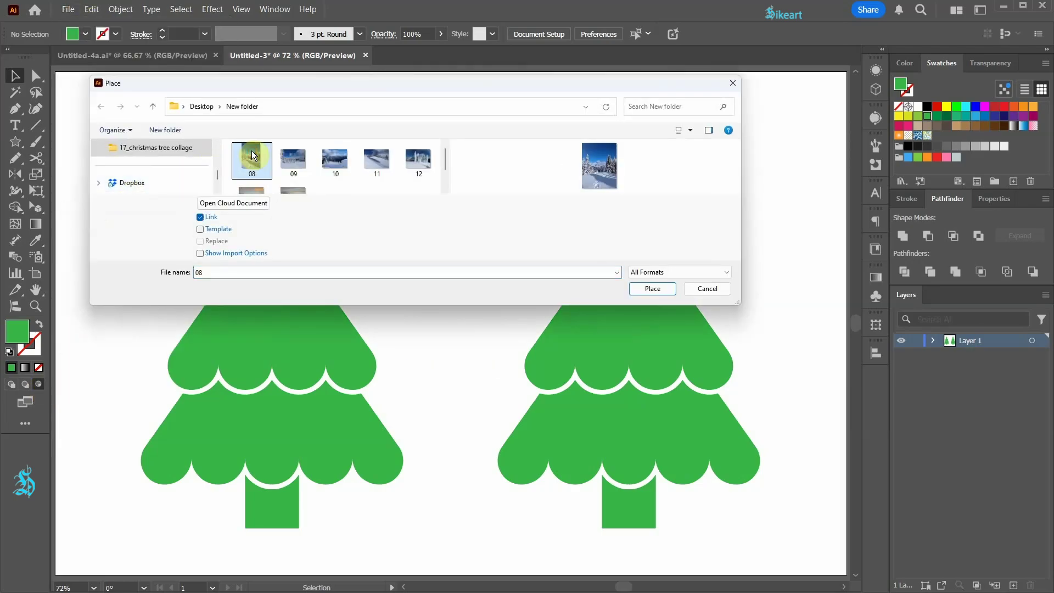
{"action": "left_click", "coordinate": [664, 288]}
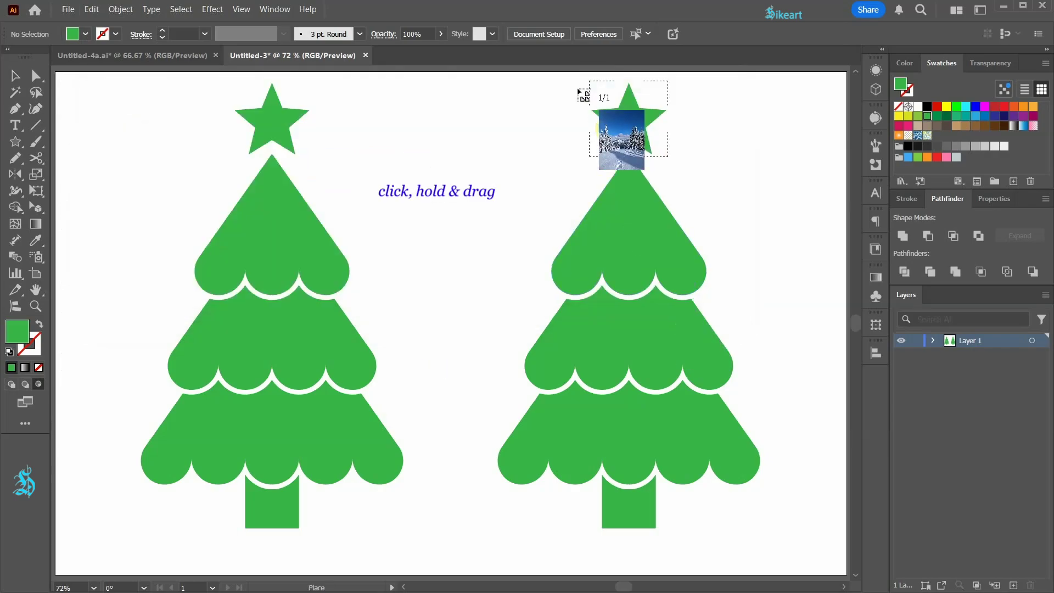
{"action": "left_click_drag", "start_coordinate": [587, 74], "coordinate": [680, 182]}
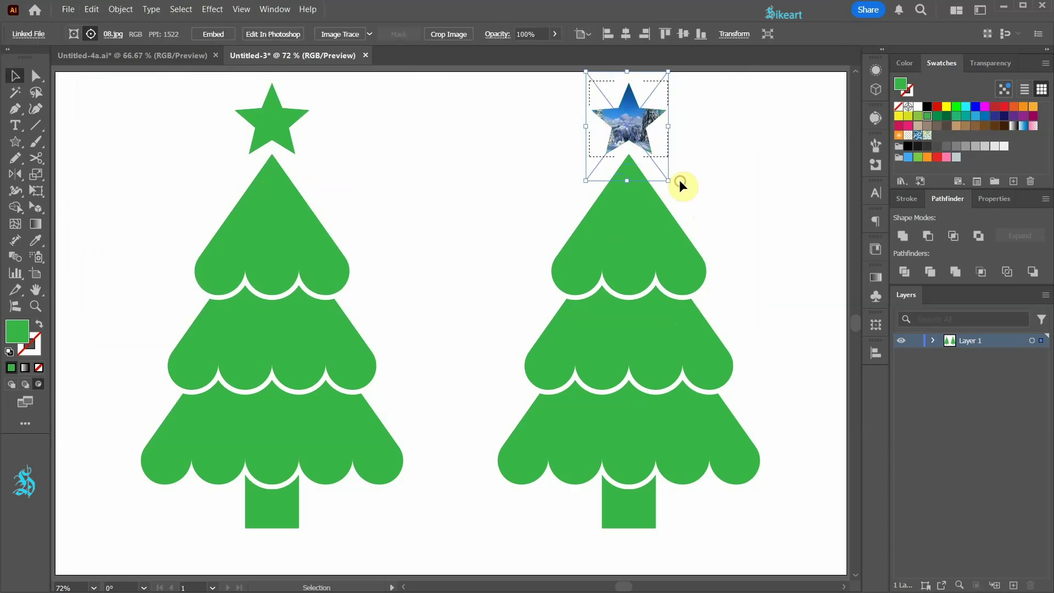
Reposition the photo within the star, then deselect it and return to Draw Normal mode
{"action": "scroll", "coordinate": [679, 82], "scroll_direction": "up", "scroll_amount": 5}
{"action": "left_click_drag", "start_coordinate": [490, 187], "coordinate": [494, 133]}
{"action": "scroll", "coordinate": [504, 160], "scroll_direction": "down", "scroll_amount": 2}
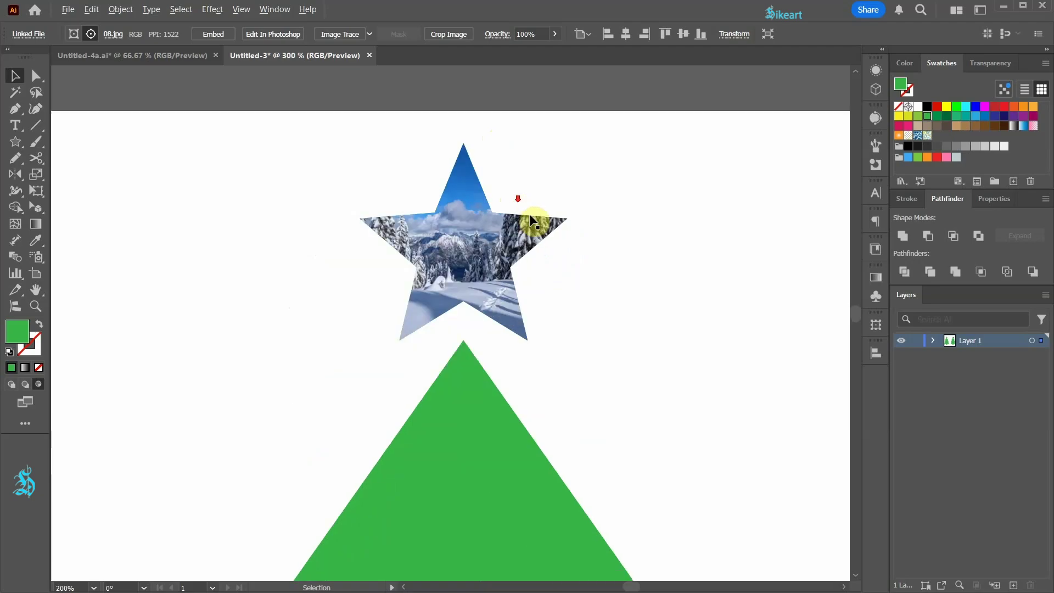
{"action": "left_click", "coordinate": [629, 248]}
{"action": "scroll", "coordinate": [607, 212], "scroll_direction": "down", "scroll_amount": 1}
{"action": "scroll", "coordinate": [605, 209], "scroll_direction": "down", "scroll_amount": 1}
{"action": "left_click_drag", "start_coordinate": [604, 277], "coordinate": [535, 243]}
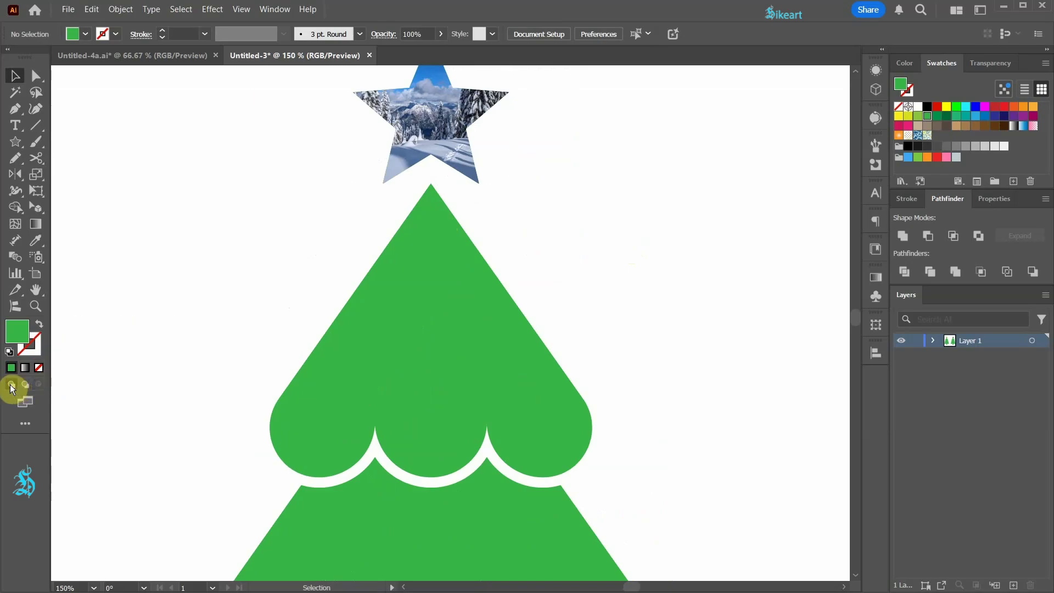
Place the linked photo 09 inside the right tree's top tier using Draw Inside mode, covering the whole tier
{"action": "left_click", "coordinate": [423, 384]}
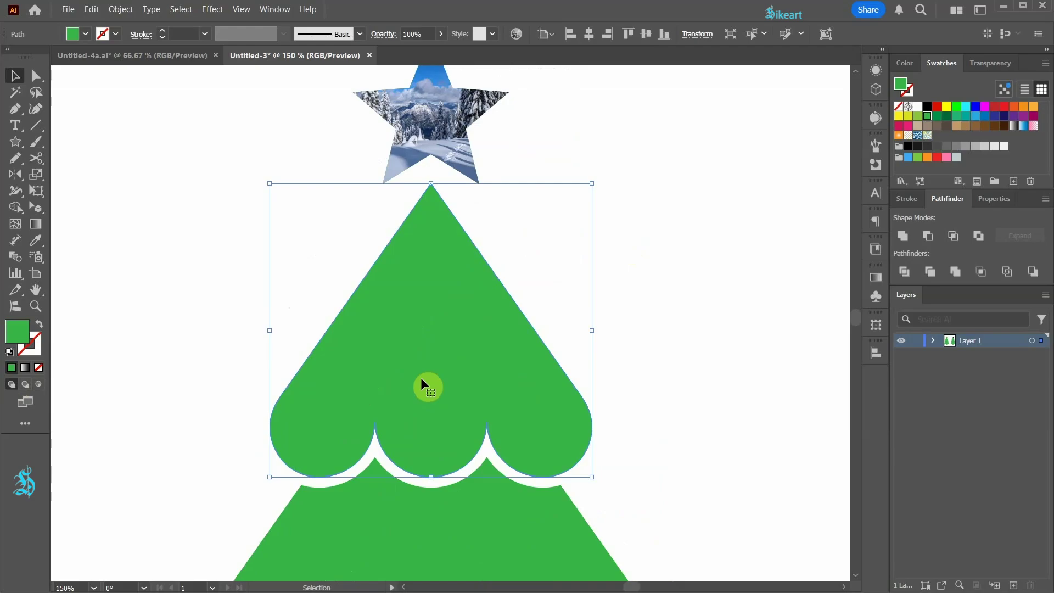
{"action": "left_click", "coordinate": [36, 384]}
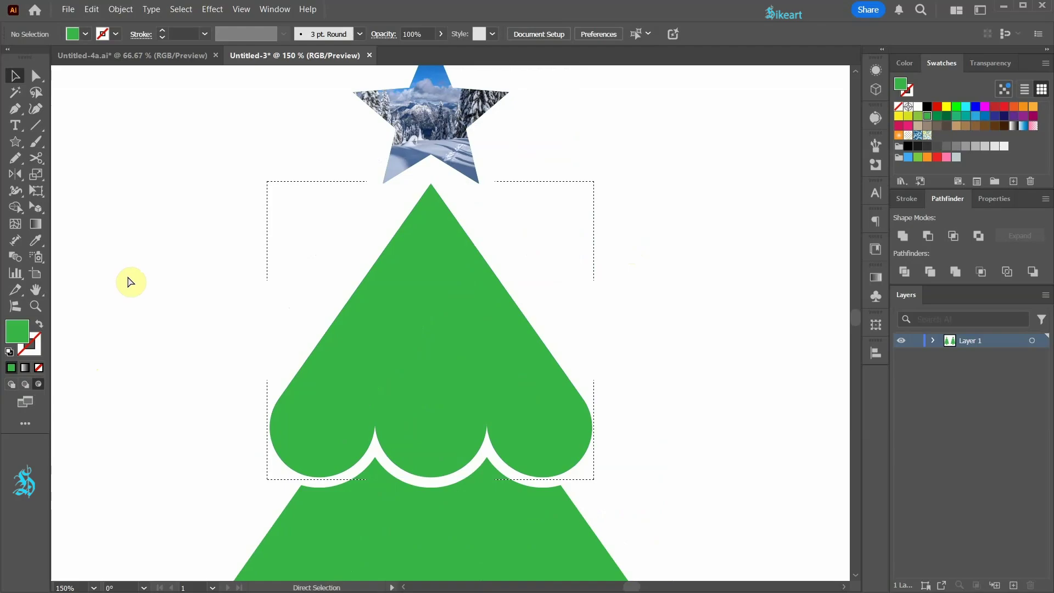
{"action": "key", "text": "ctrl+shift+p"}
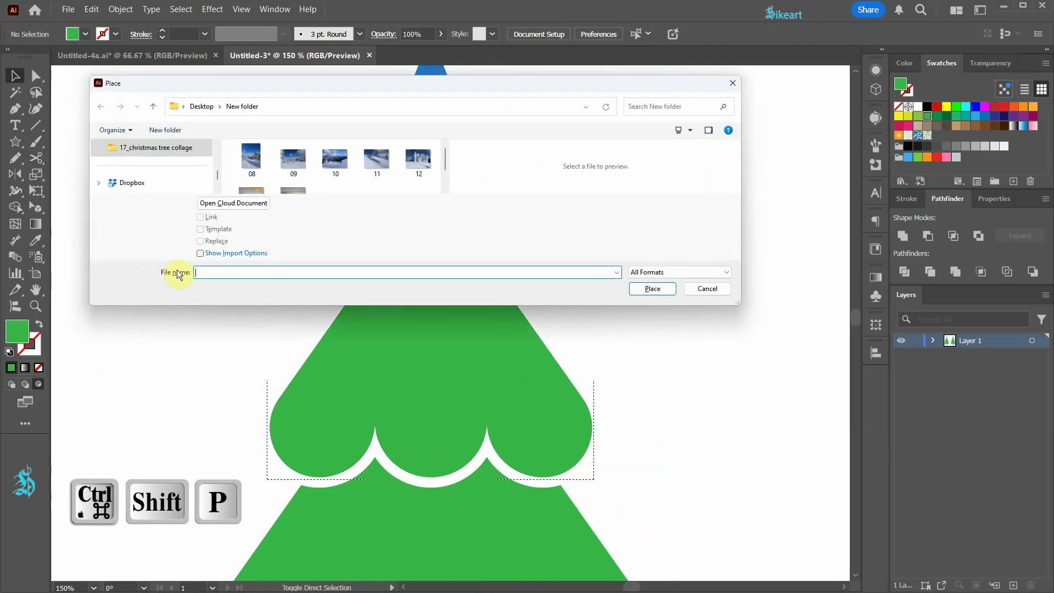
{"action": "left_click", "coordinate": [289, 163]}
{"action": "left_click", "coordinate": [660, 290]}
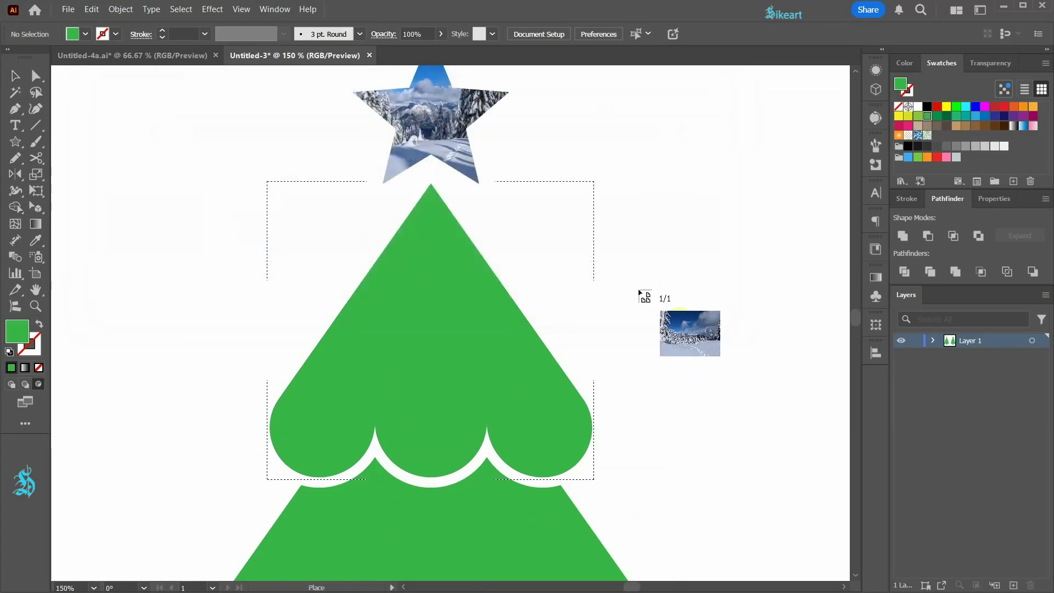
{"action": "left_click", "coordinate": [733, 482]}
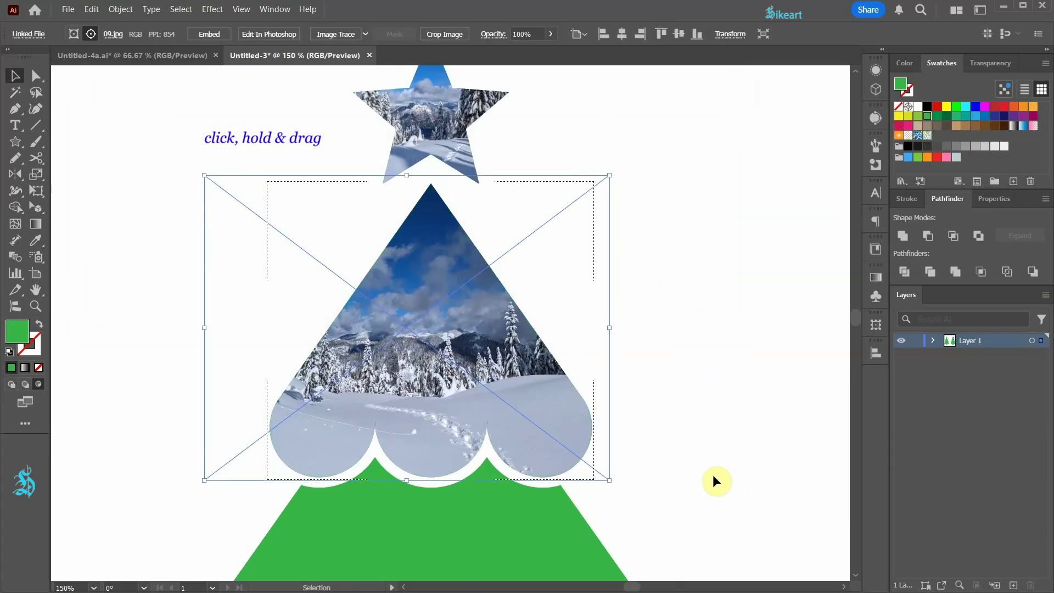
Shift the photo to the right within the top tier and return to Draw Normal mode
{"action": "left_click_drag", "start_coordinate": [585, 309], "coordinate": [618, 310]}
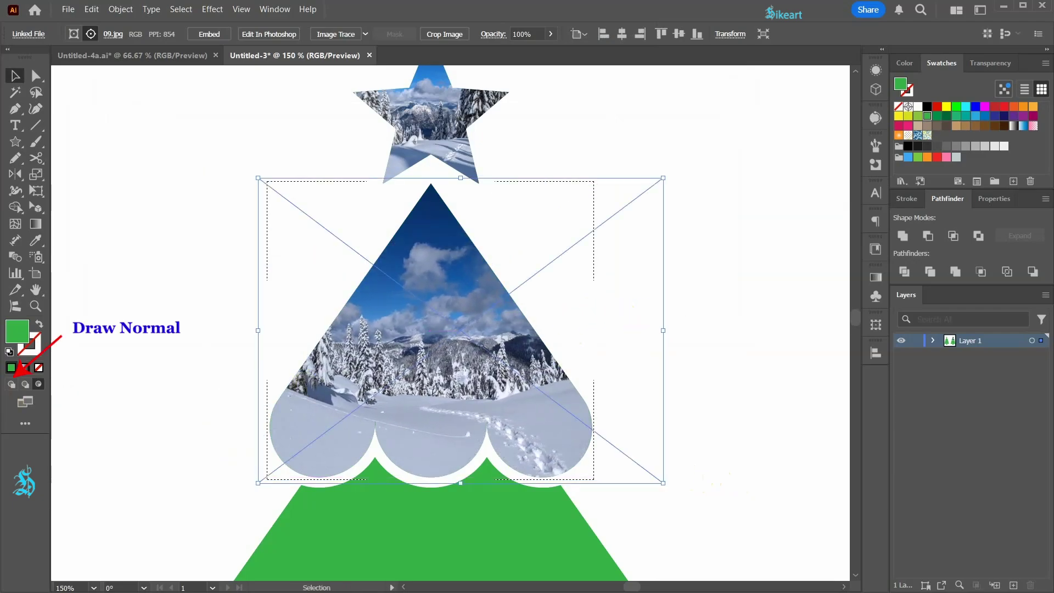
{"action": "left_click", "coordinate": [12, 384]}
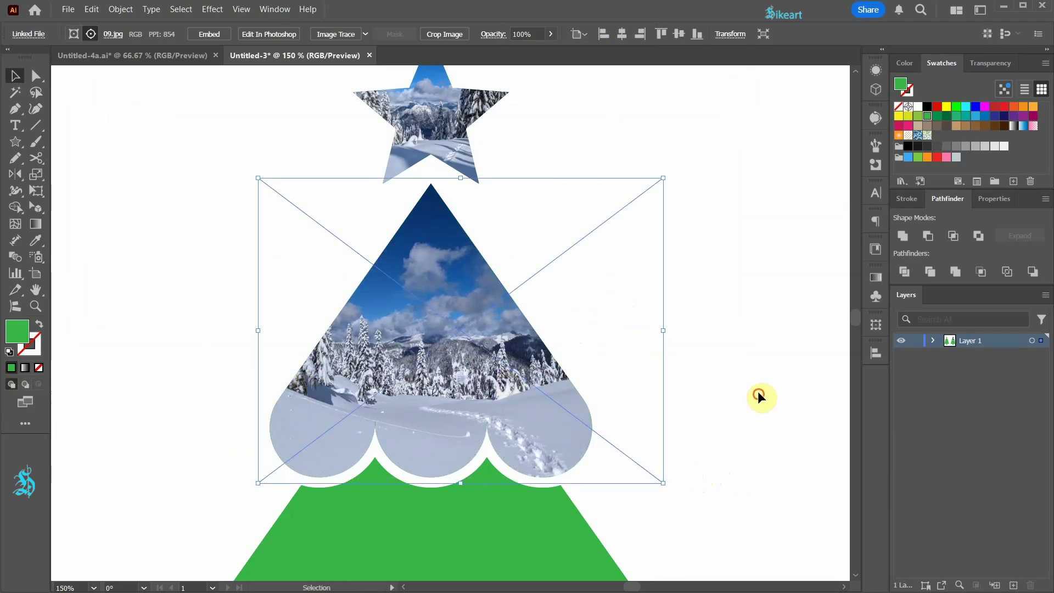
{"action": "left_click", "coordinate": [757, 393]}
Place the linked photo 10 inside the right tree's middle tier using Draw Inside mode and position it to fill the shape
{"action": "scroll", "coordinate": [714, 373], "scroll_direction": "down", "scroll_amount": 4}
{"action": "scroll", "coordinate": [709, 364], "scroll_direction": "down", "scroll_amount": 2}
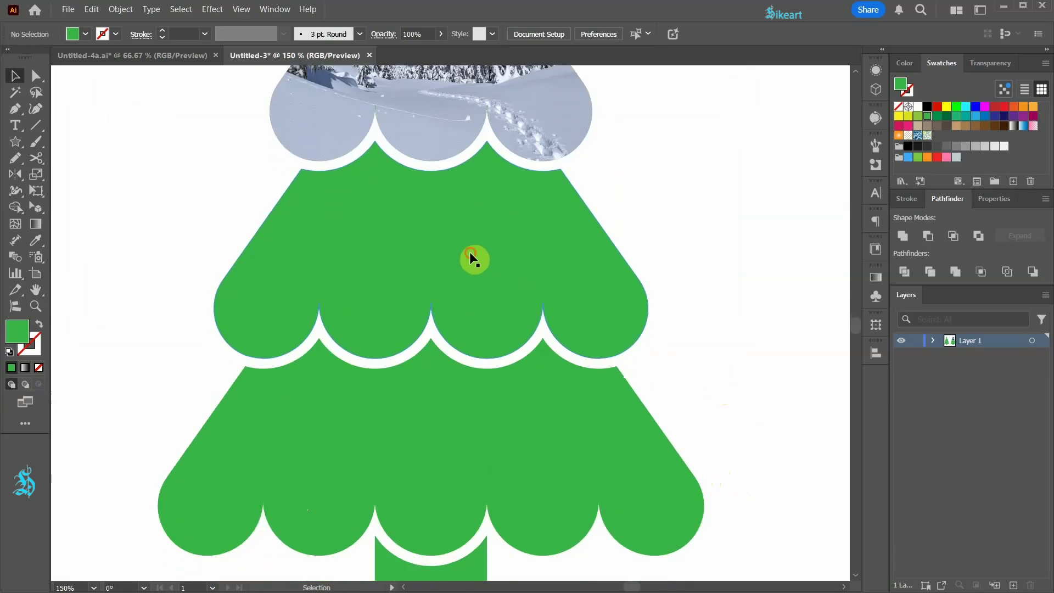
{"action": "left_click", "coordinate": [410, 291]}
{"action": "left_click", "coordinate": [41, 385]}
{"action": "key", "text": "ctrl+shift+p"}
{"action": "key", "text": "Return"}
{"action": "left_click_drag", "start_coordinate": [148, 80], "coordinate": [684, 458]}
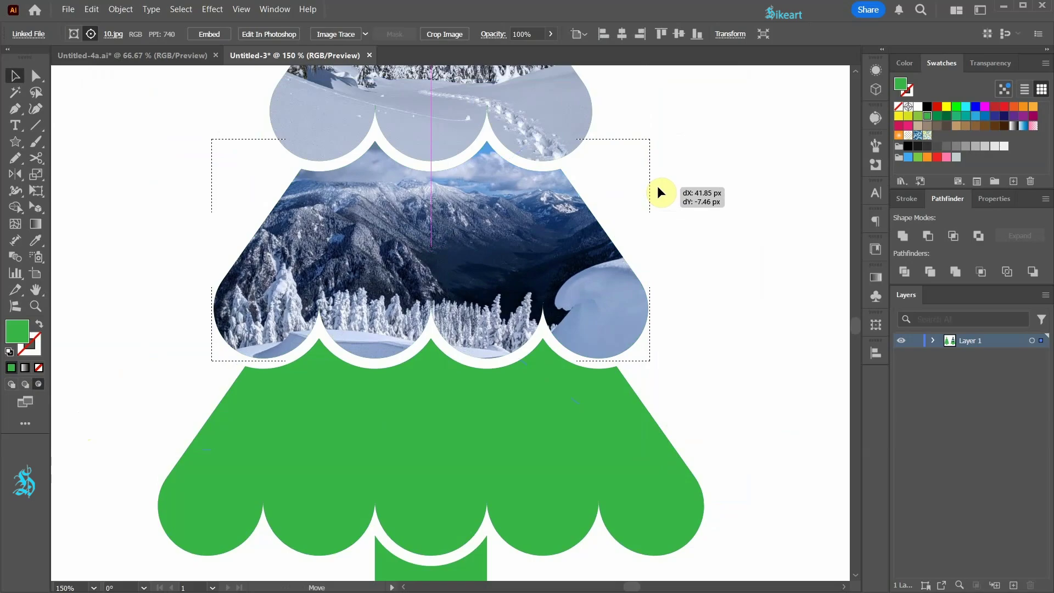
Place the snowy hillside photo inside the right tree's bottom tier using Draw Inside mode and adjust its position within the tier
{"action": "left_click", "coordinate": [460, 440]}
{"action": "left_click", "coordinate": [38, 384]}
{"action": "key", "text": "ctrl+shift+p"}
{"action": "left_click", "coordinate": [663, 288]}
{"action": "left_click_drag", "start_coordinate": [147, 134], "coordinate": [766, 559]}
{"action": "left_click_drag", "start_coordinate": [548, 364], "coordinate": [549, 406]}
Place the photo of snow-covered trees inside the right tree's trunk using Draw Inside mode and return to Draw Normal
{"action": "left_click", "coordinate": [431, 445]}
{"action": "left_click", "coordinate": [38, 384]}
{"action": "key", "text": "ctrl+shift+p"}
{"action": "key", "text": "Return"}
{"action": "left_click", "coordinate": [556, 464]}
{"action": "left_click", "coordinate": [11, 385]}
{"action": "scroll", "coordinate": [552, 492], "scroll_direction": "up", "scroll_amount": 1}
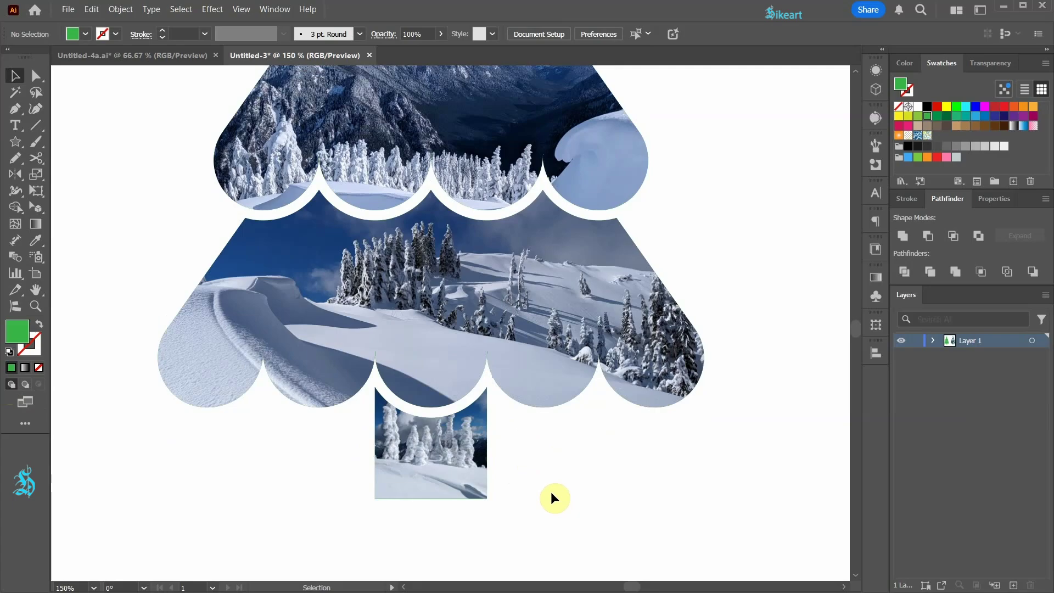
Try to relink the linked photo inside the trunk's clip group to another image
{"action": "left_click", "coordinate": [453, 462]}
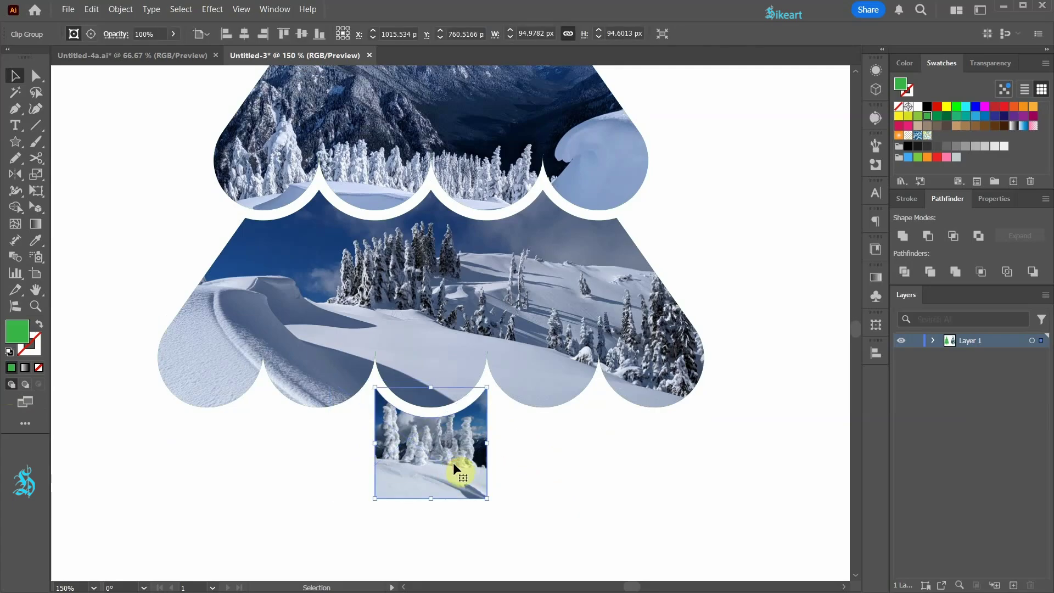
{"action": "left_click", "coordinate": [933, 340]}
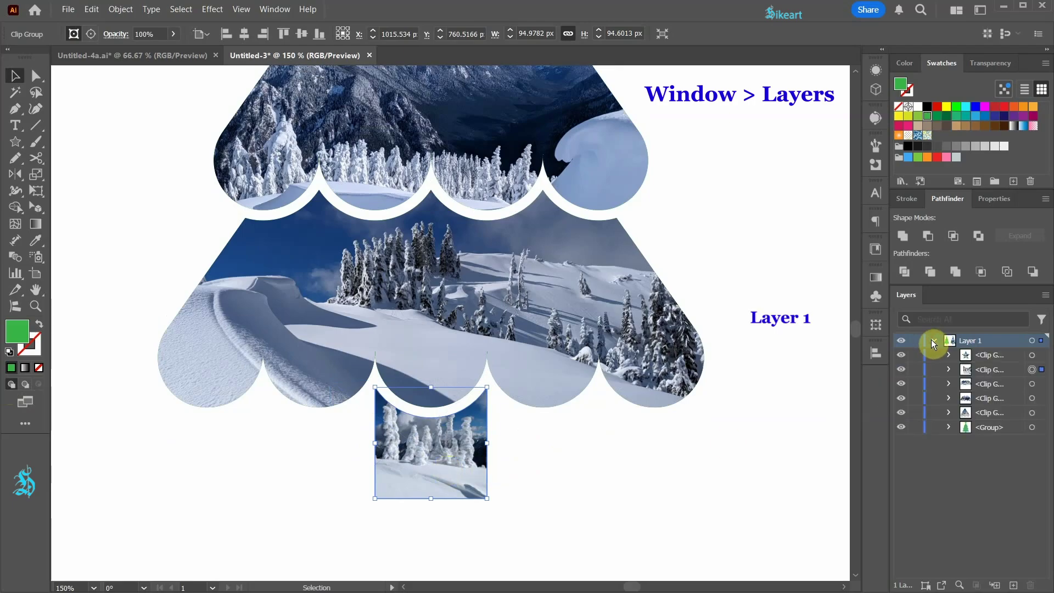
{"action": "left_click", "coordinate": [949, 370]}
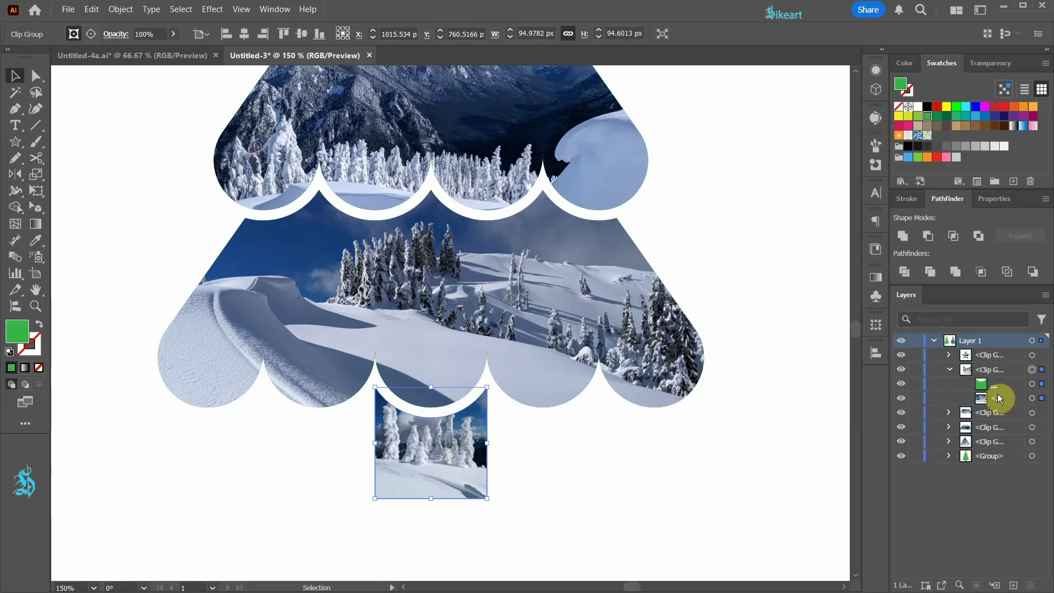
{"action": "left_click", "coordinate": [1031, 399]}
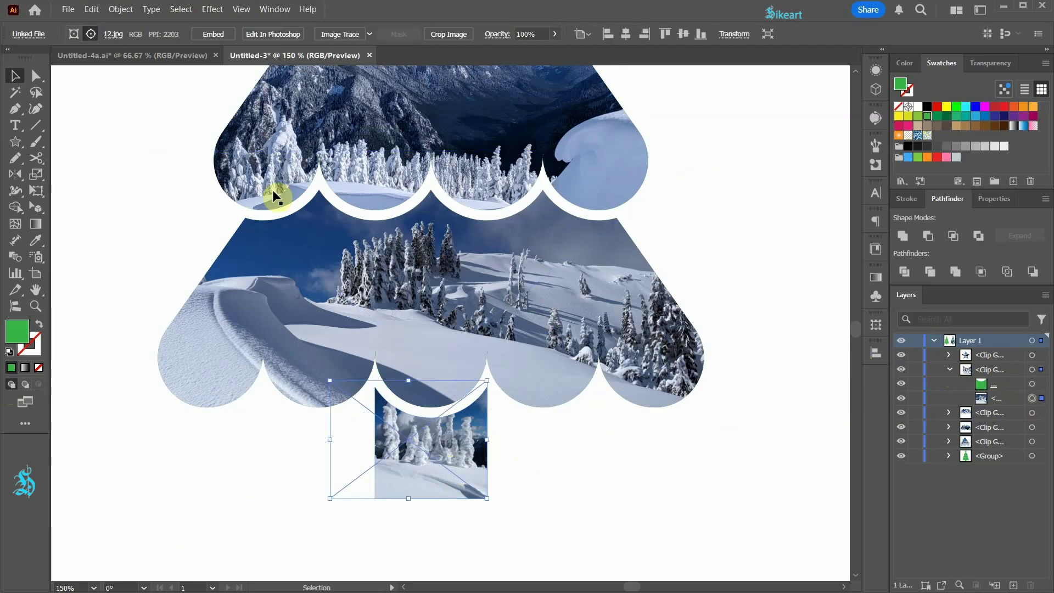
{"action": "left_click", "coordinate": [112, 36]}
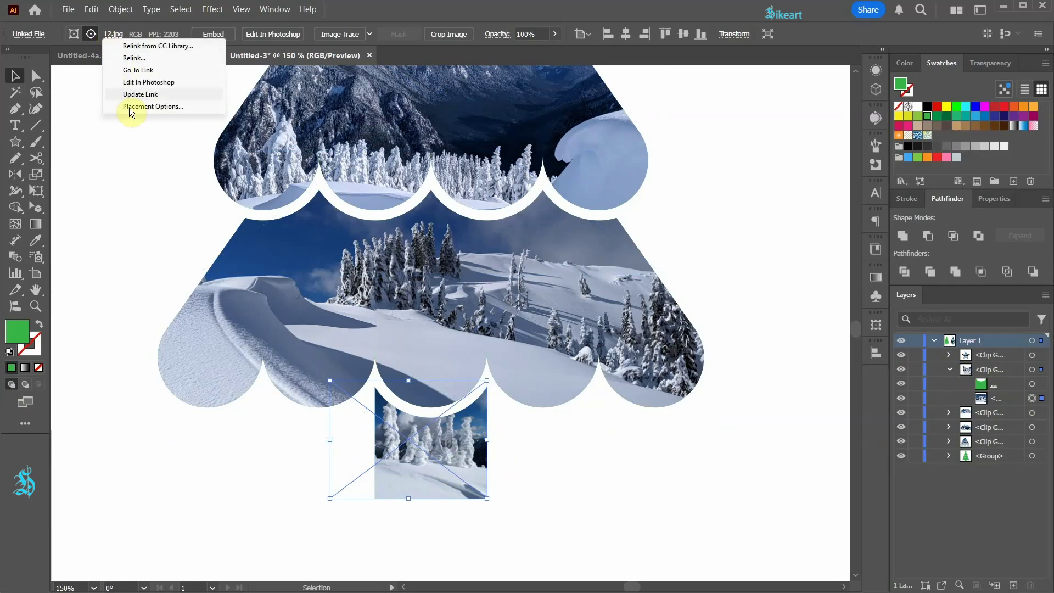
{"action": "left_click", "coordinate": [133, 58]}
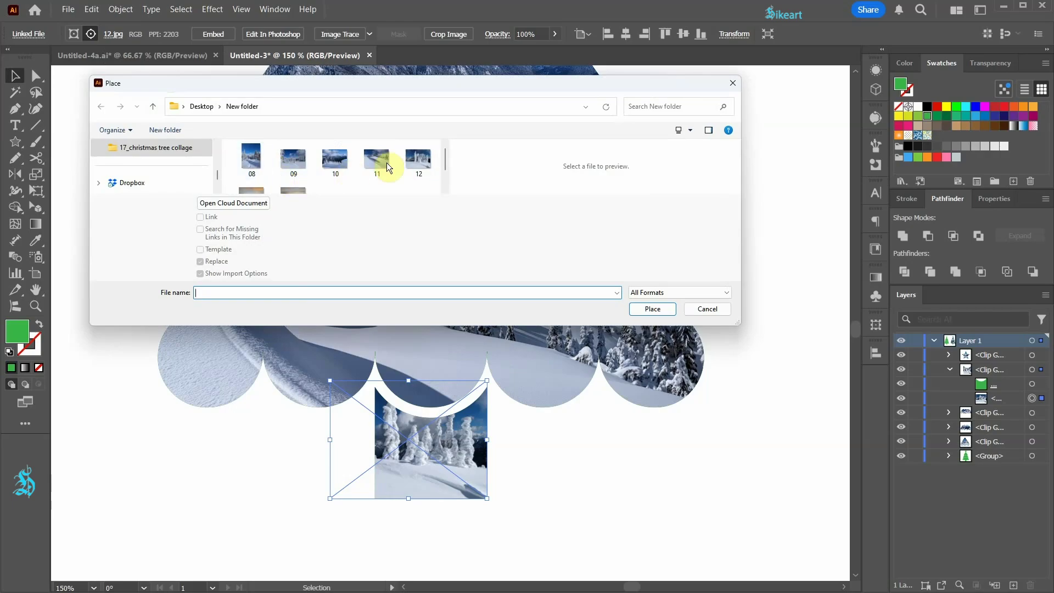
{"action": "left_click", "coordinate": [709, 309]}
{"action": "left_click", "coordinate": [586, 496]}
Group all photo-filled parts of the right tree and move the group straight up about 14 px
{"action": "key", "text": "ctrl+0"}
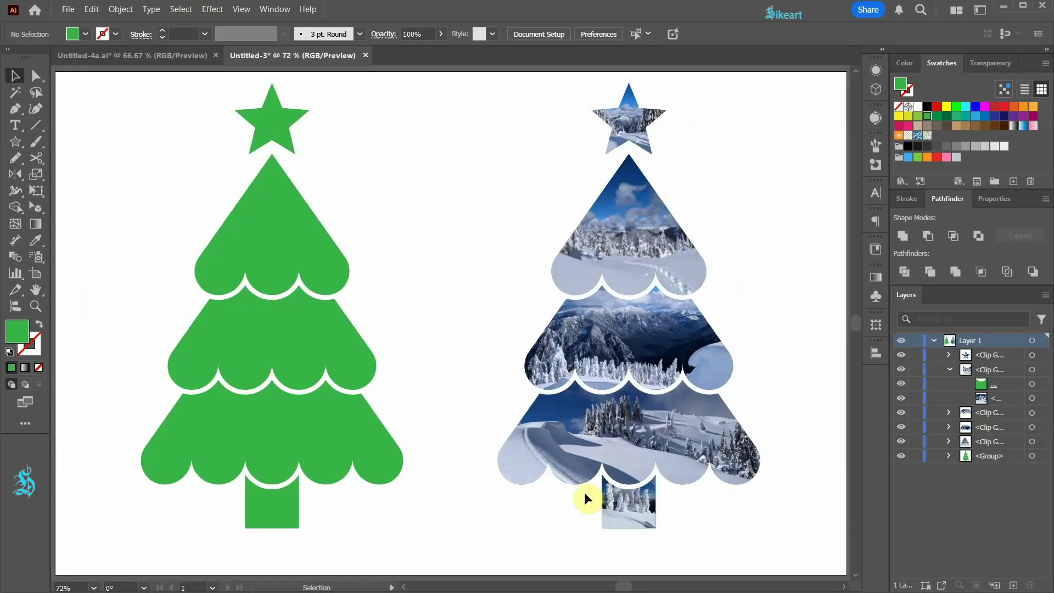
{"action": "left_click", "coordinate": [22, 123]}
{"action": "key", "text": "v"}
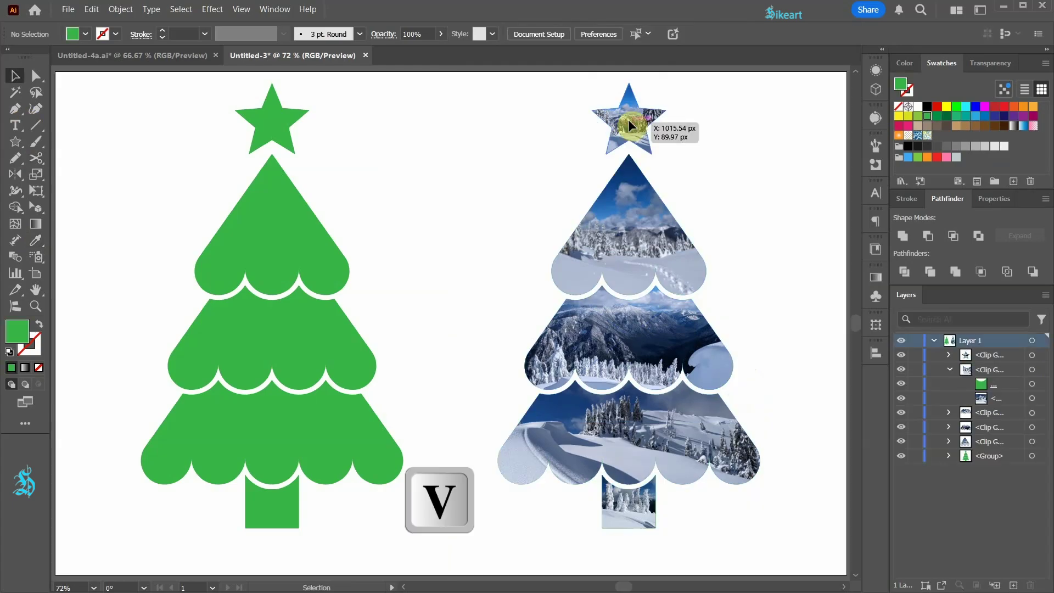
{"action": "left_click_drag", "start_coordinate": [489, 101], "coordinate": [798, 538]}
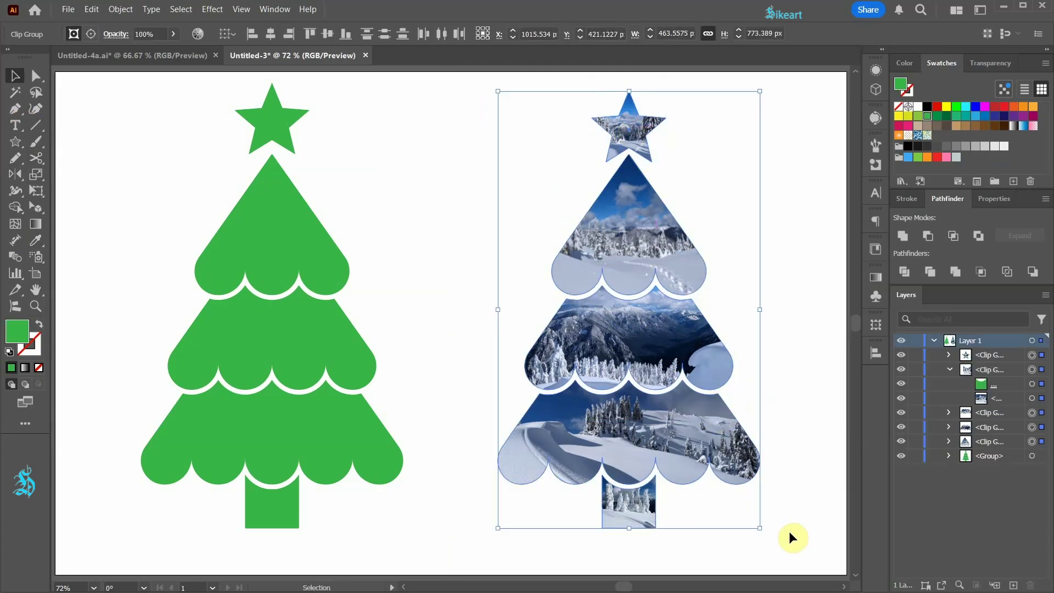
{"action": "key", "text": "ctrl+g"}
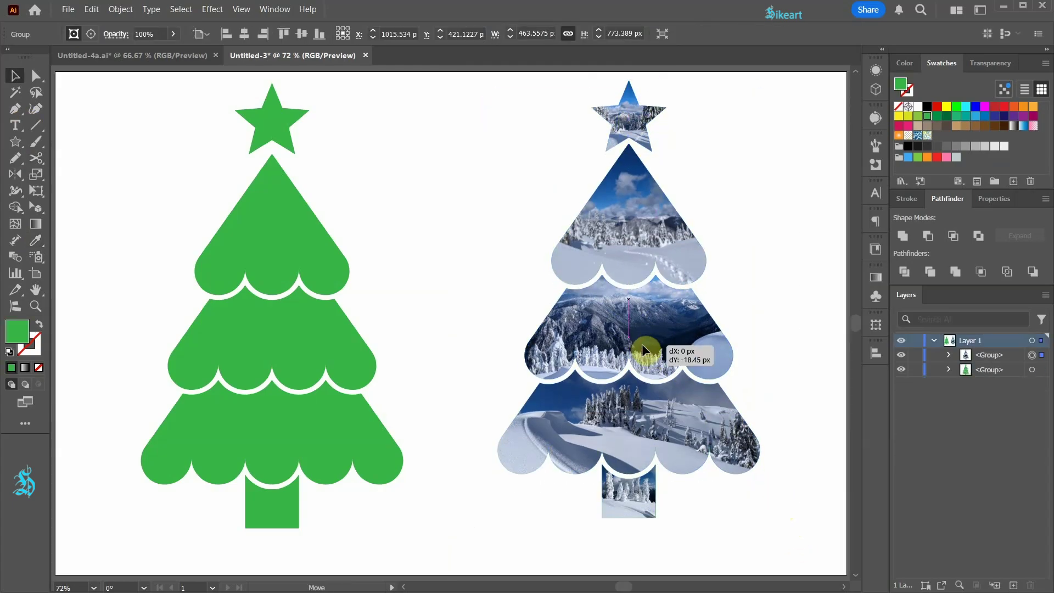
{"action": "left_click", "coordinate": [772, 427]}
Draw a rectangle about 700 × 890 px covering the artboard's right half and stack it directly behind the photo tree
{"action": "key", "text": "m"}
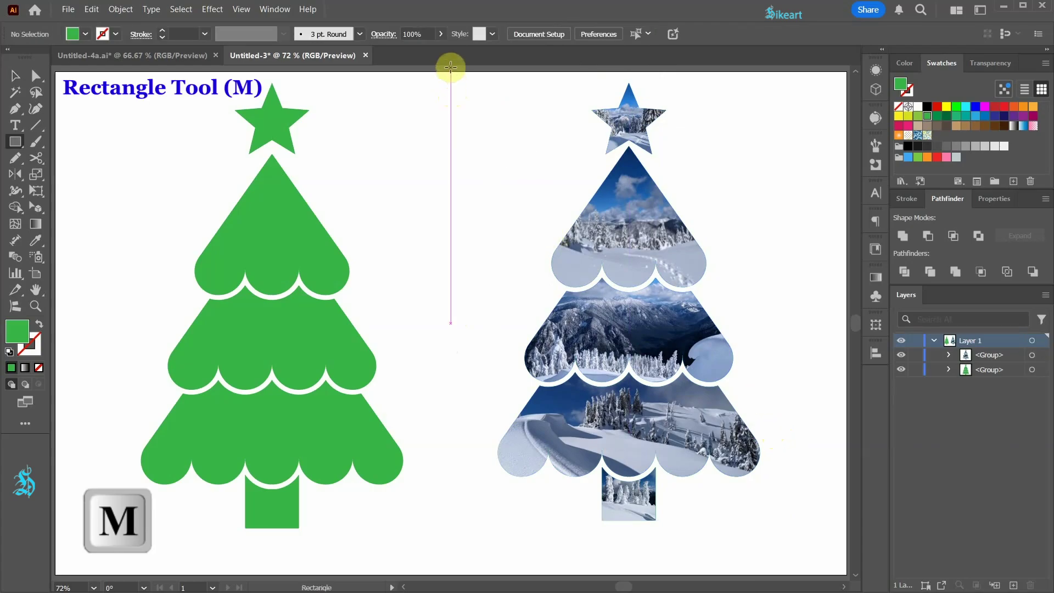
{"action": "left_click_drag", "start_coordinate": [451, 71], "coordinate": [847, 574]}
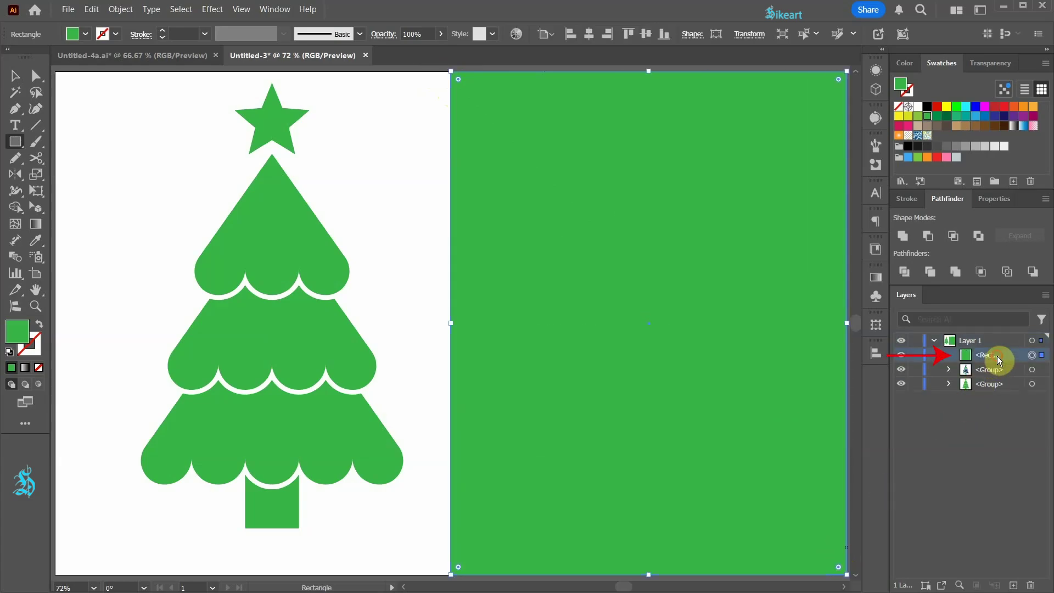
{"action": "left_click_drag", "start_coordinate": [997, 355], "coordinate": [1001, 377]}
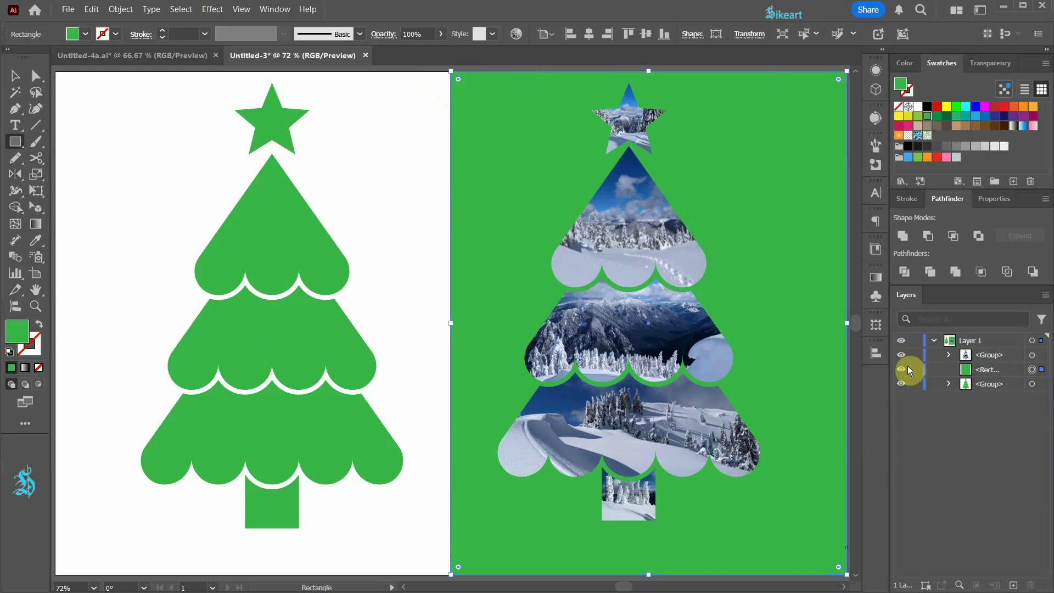
Fill the background rectangle with a dark blue sampled from the middle tier's photo using the Eyedropper
{"action": "key", "text": "i"}
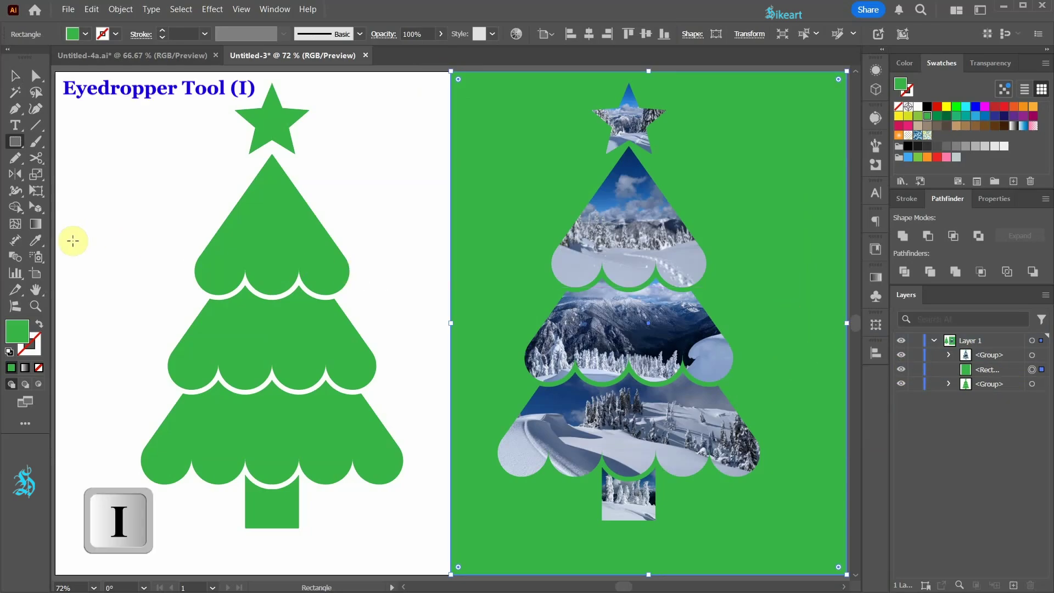
{"action": "left_click", "coordinate": [37, 242]}
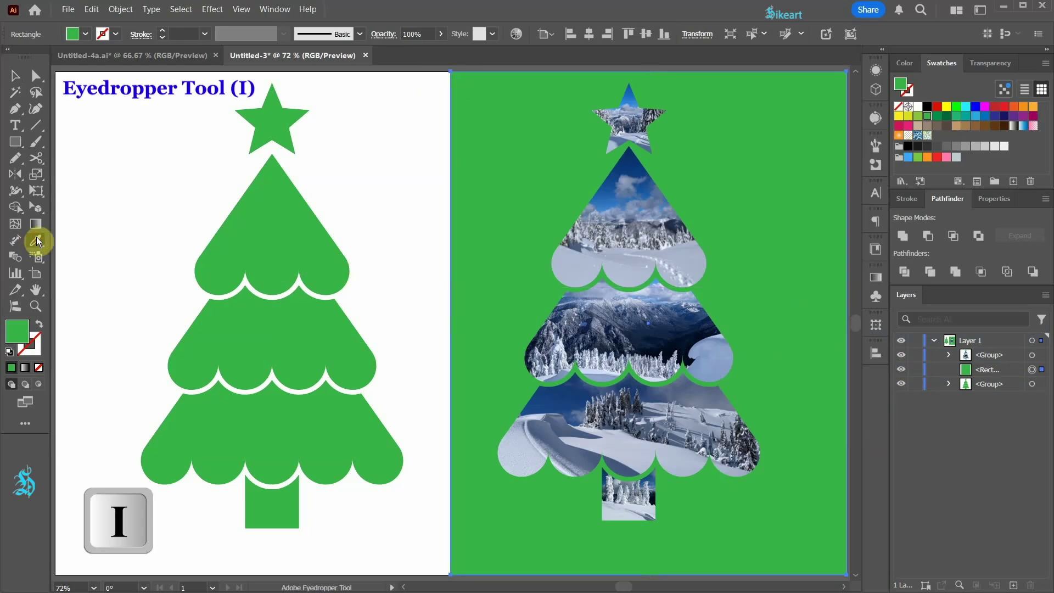
{"action": "left_click", "coordinate": [680, 310]}
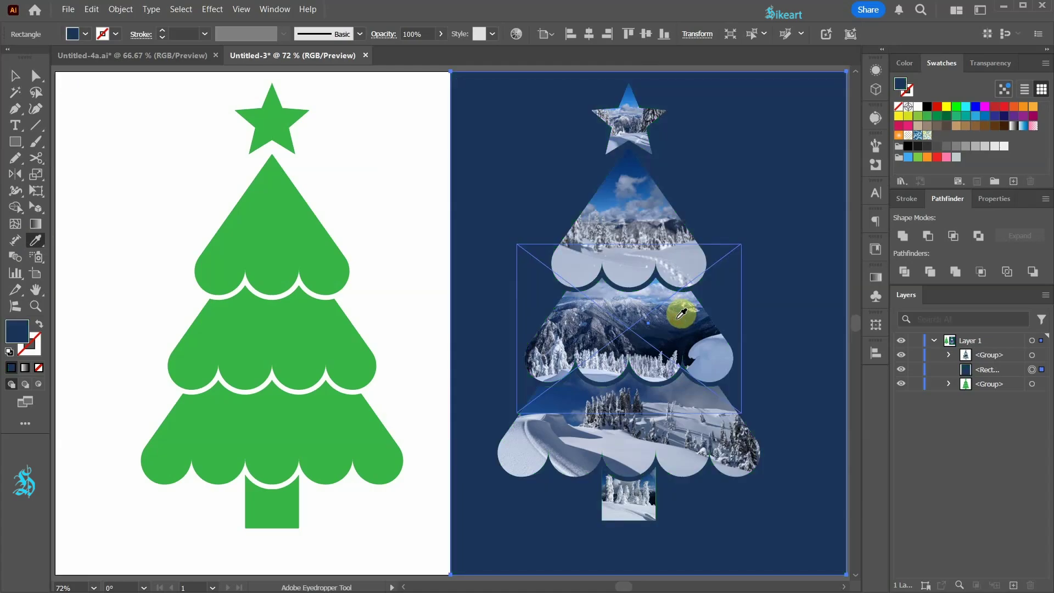
Add the white text "Merry Christmas!" in the Avalon font below the photo tree's trunk, scaled to about 73.5 pt
{"action": "key", "text": "t"}
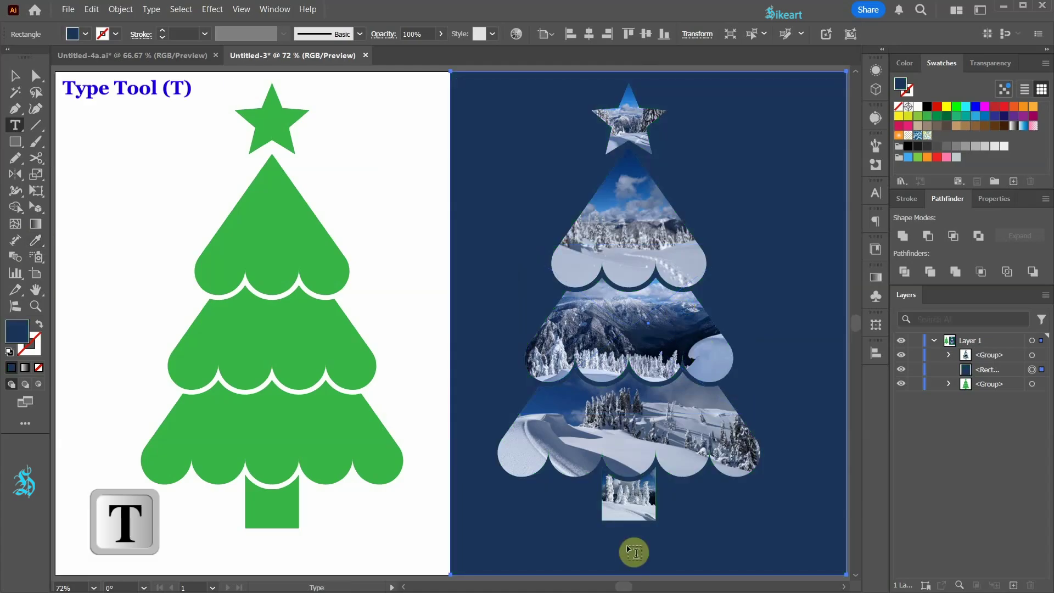
{"action": "left_click", "coordinate": [586, 553]}
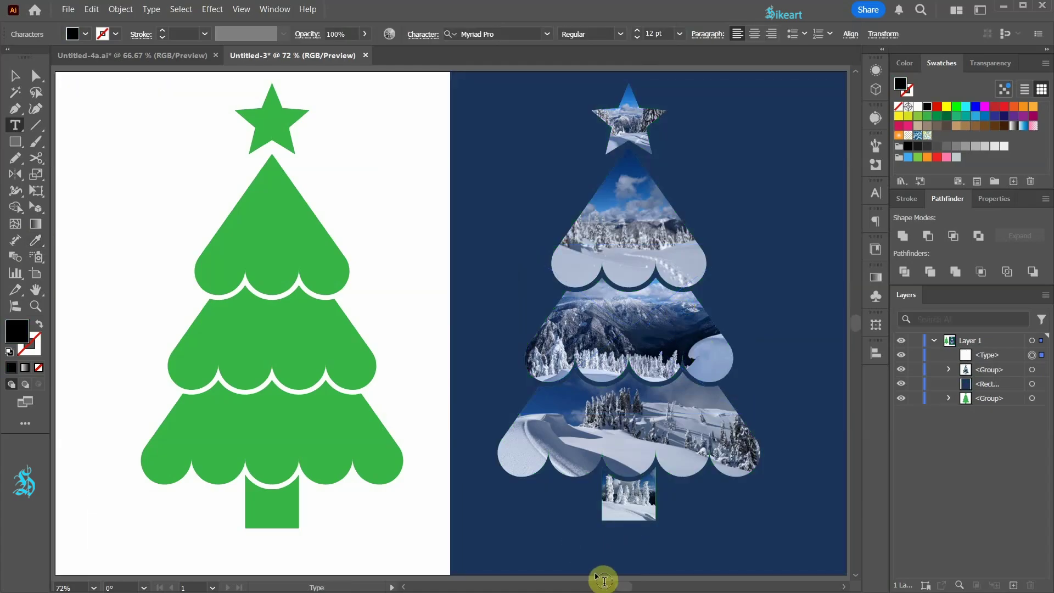
{"action": "left_click", "coordinate": [917, 107]}
{"action": "left_click", "coordinate": [502, 34]}
{"action": "left_click", "coordinate": [684, 109]}
{"action": "type", "text": "Merry Christmas!"}
{"action": "left_click_drag", "start_coordinate": [606, 542], "coordinate": [751, 503]}
{"action": "left_click_drag", "start_coordinate": [729, 533], "coordinate": [717, 543]}
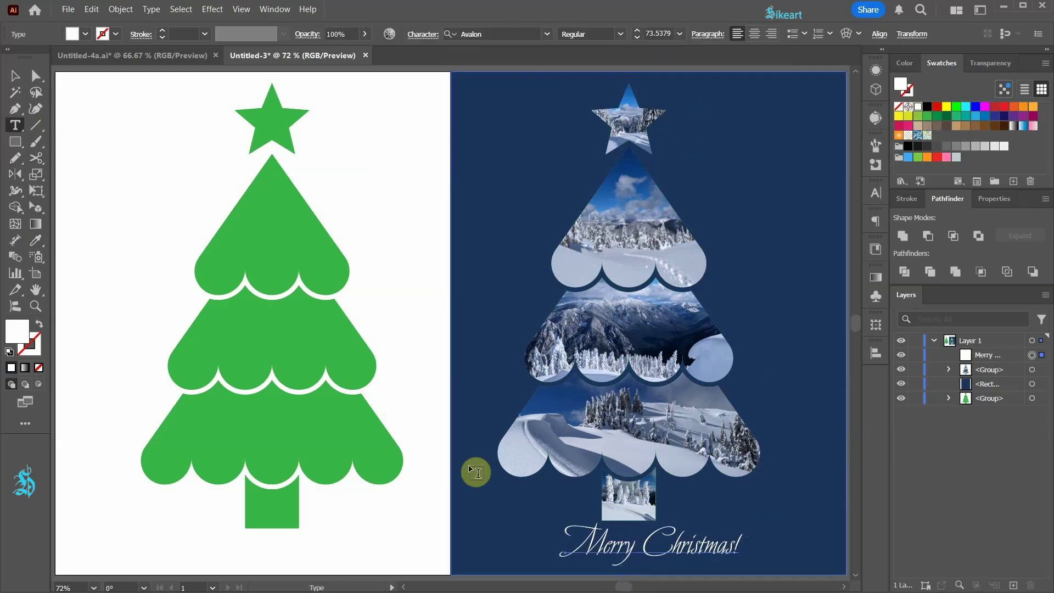
{"action": "key", "text": "v"}
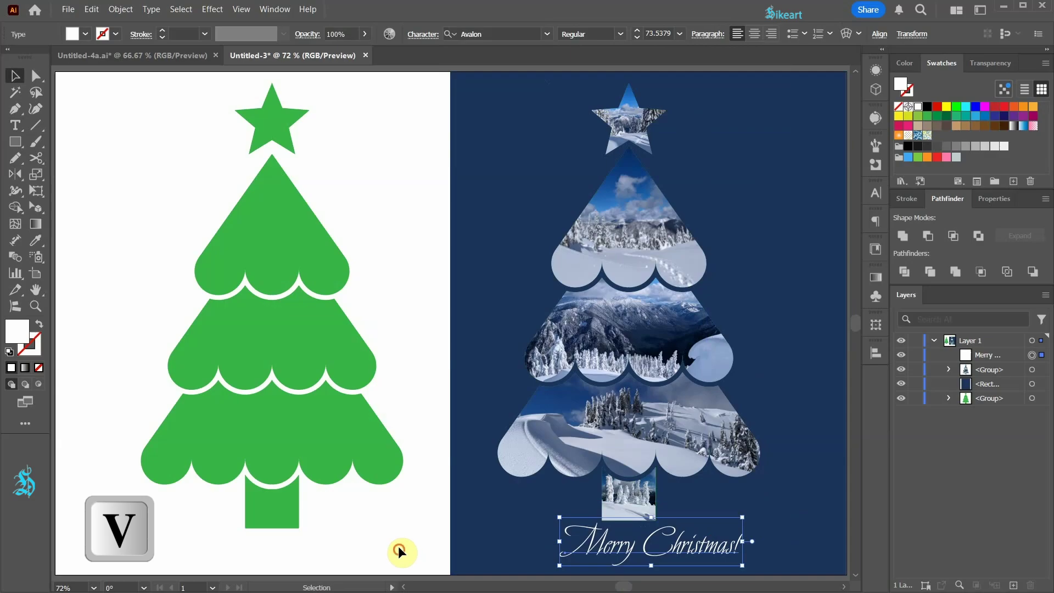
{"action": "left_click", "coordinate": [398, 546]}
Center the photo tree and the Merry Christmas! text horizontally on the dark blue rectangle
{"action": "left_click", "coordinate": [657, 370]}
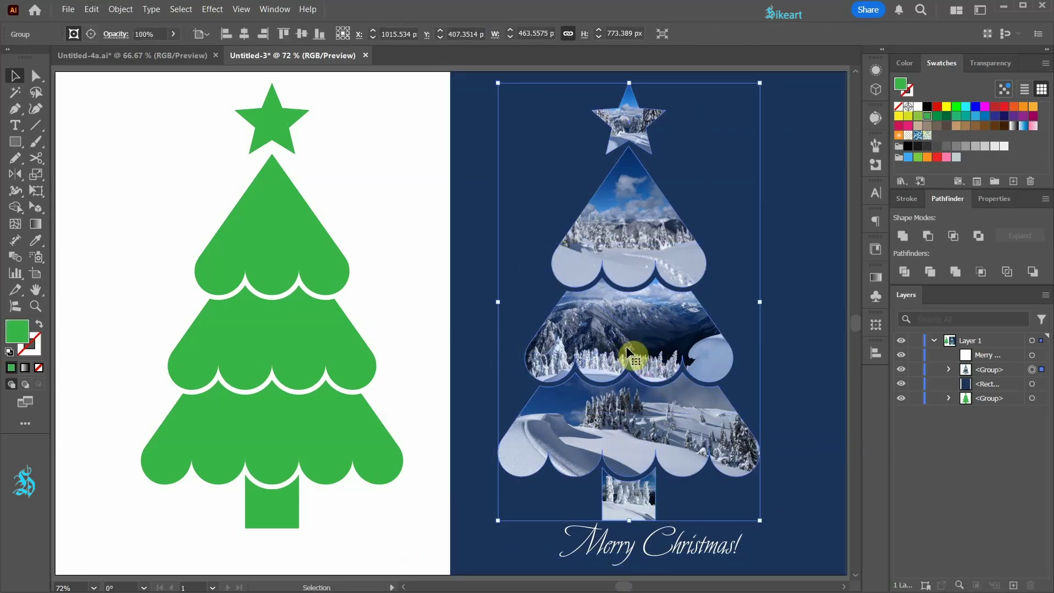
{"action": "key", "text": "shift"}
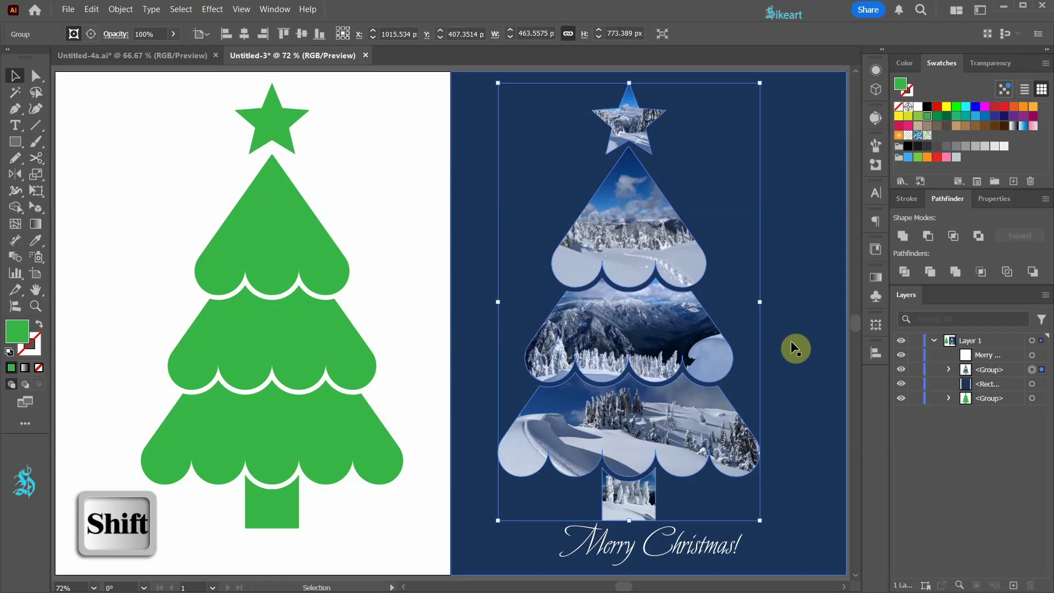
{"action": "left_click", "coordinate": [791, 347], "text": "shift"}
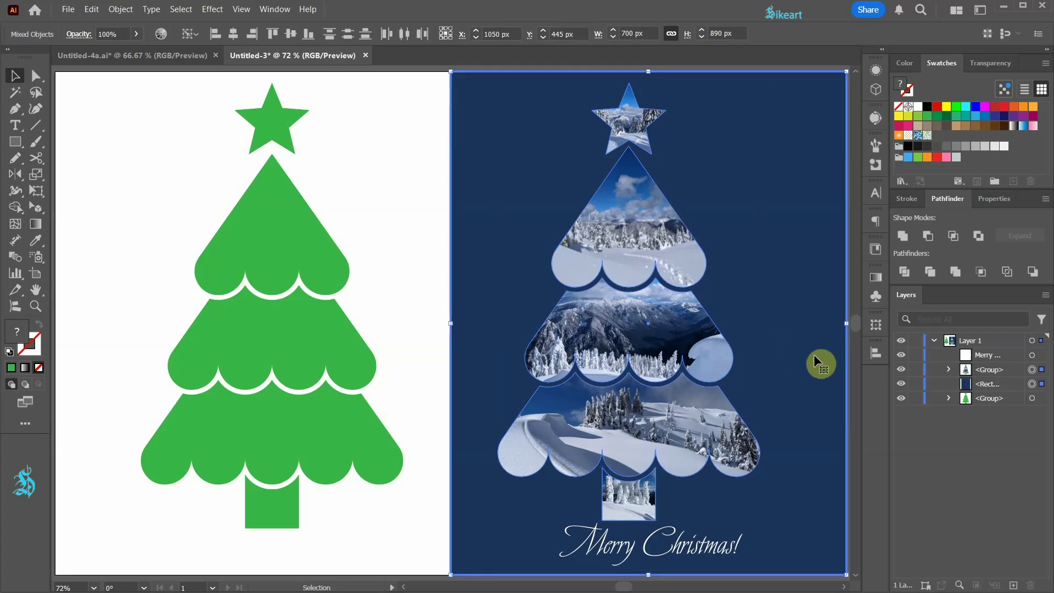
{"action": "left_click", "coordinate": [874, 354]}
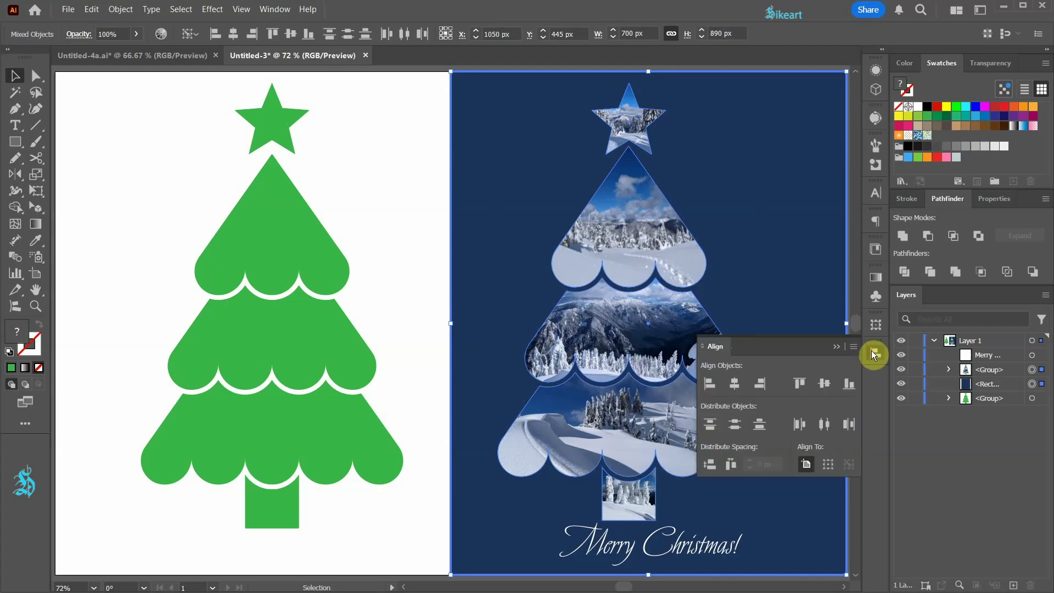
{"action": "left_click", "coordinate": [736, 386]}
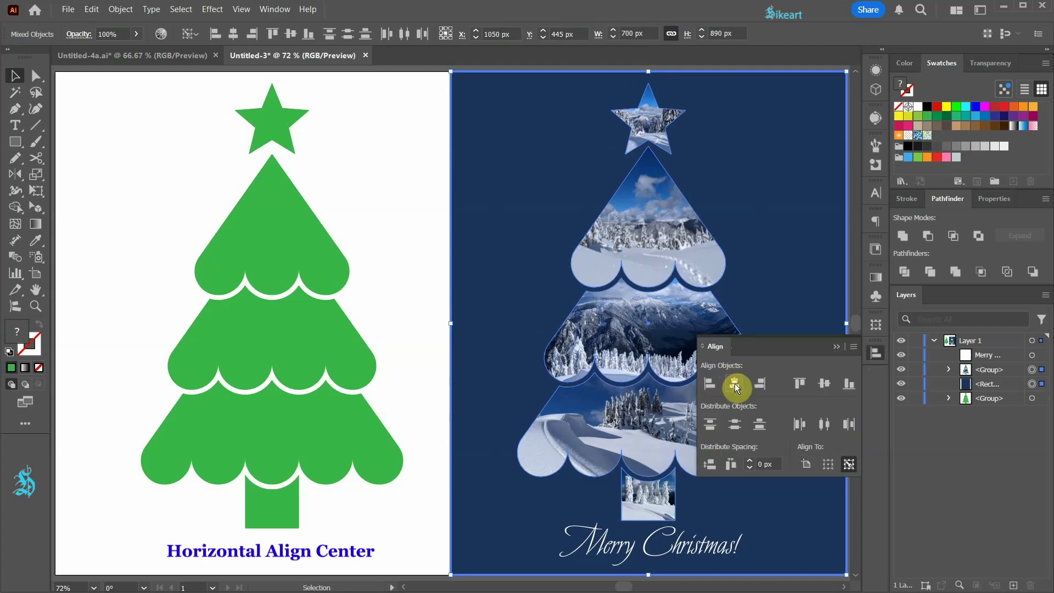
{"action": "left_click", "coordinate": [836, 347]}
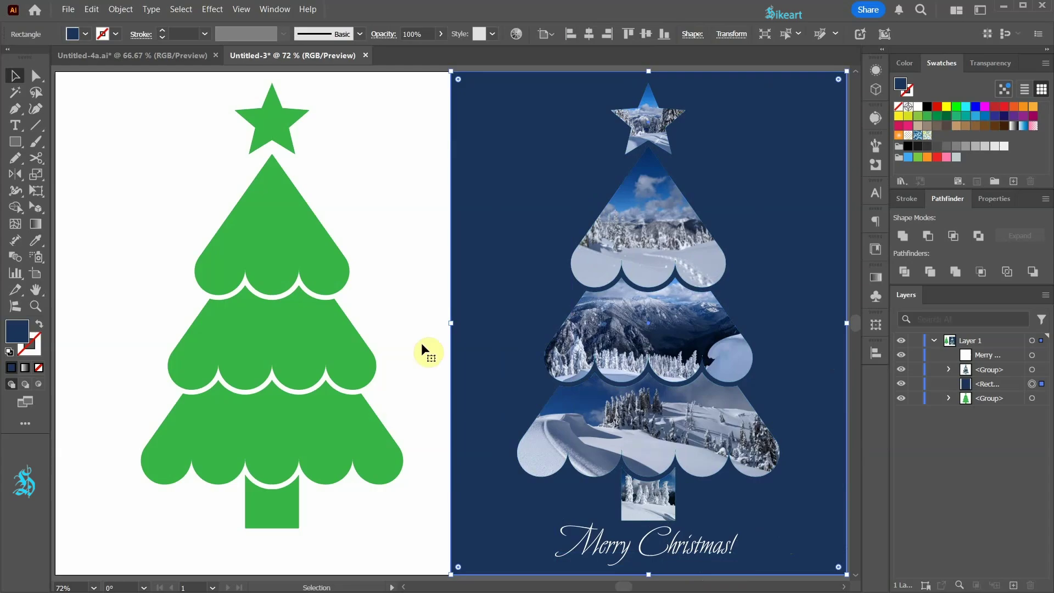
{"action": "left_click", "coordinate": [423, 351]}
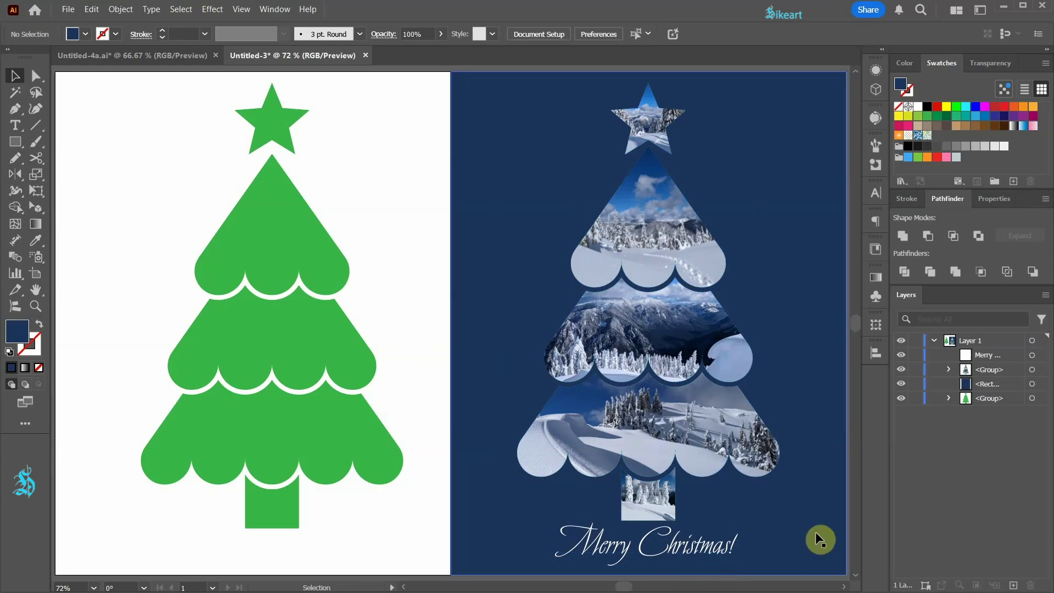
Give the photo tree group a white (FFFFFF) stroke with a weight of 1 pt
{"action": "left_click", "coordinate": [661, 181]}
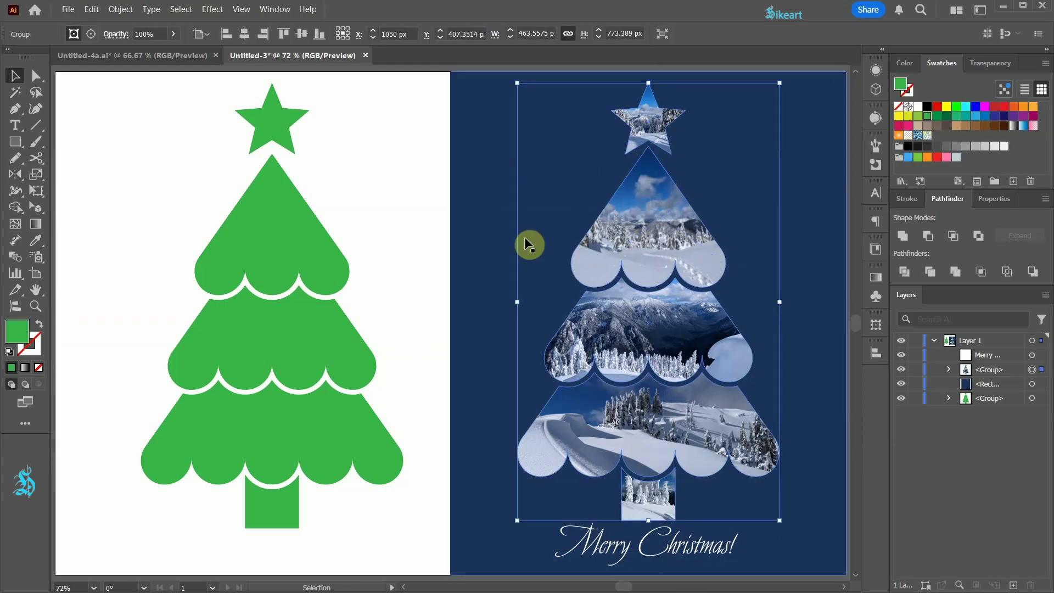
{"action": "left_click", "coordinate": [39, 368]}
{"action": "left_click", "coordinate": [37, 351]}
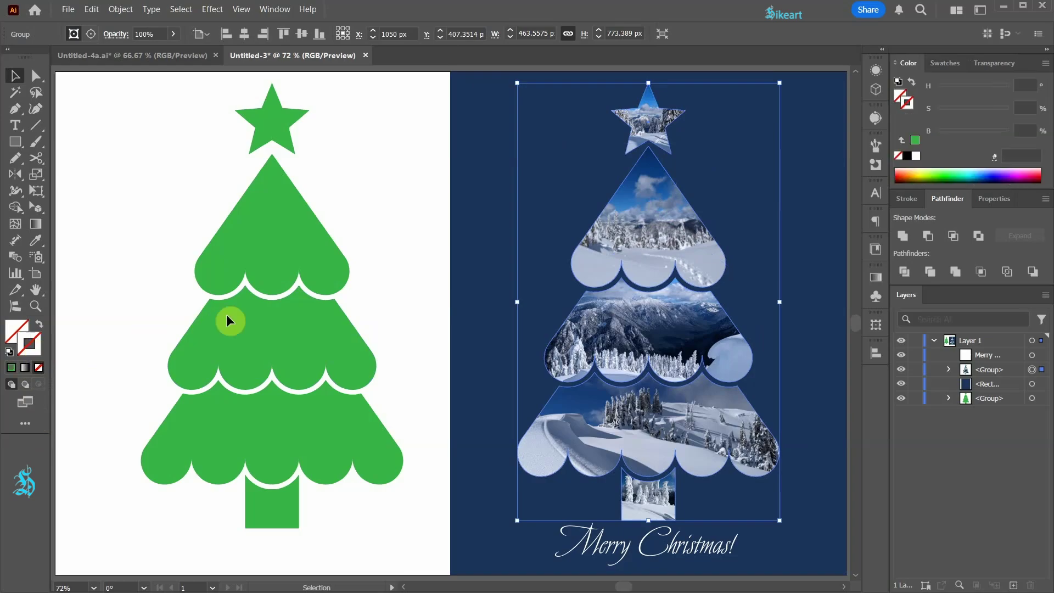
{"action": "left_click", "coordinate": [917, 157]}
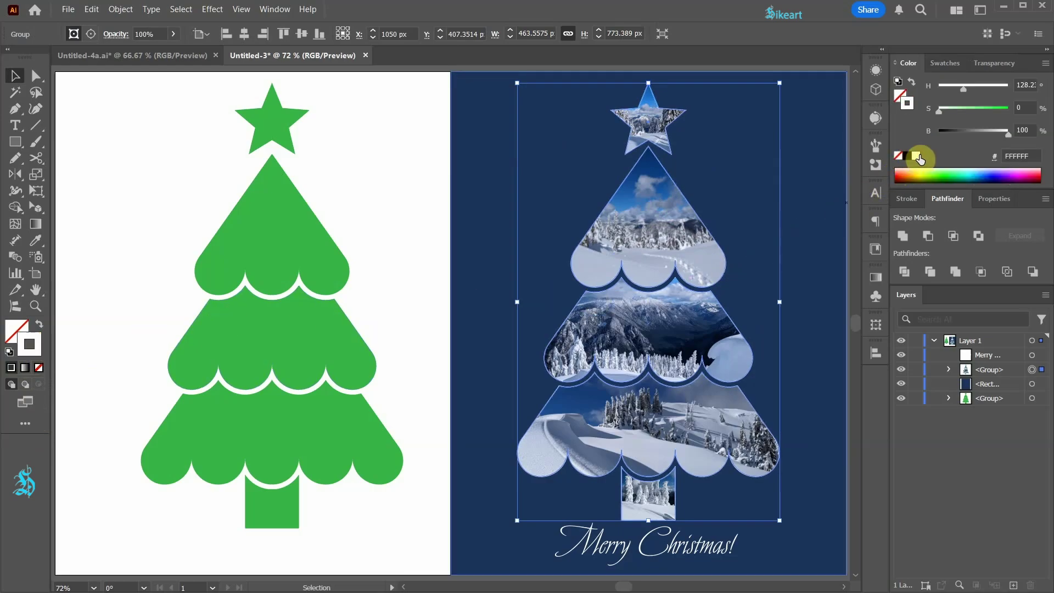
{"action": "left_click", "coordinate": [908, 198]}
{"action": "left_click", "coordinate": [927, 216]}
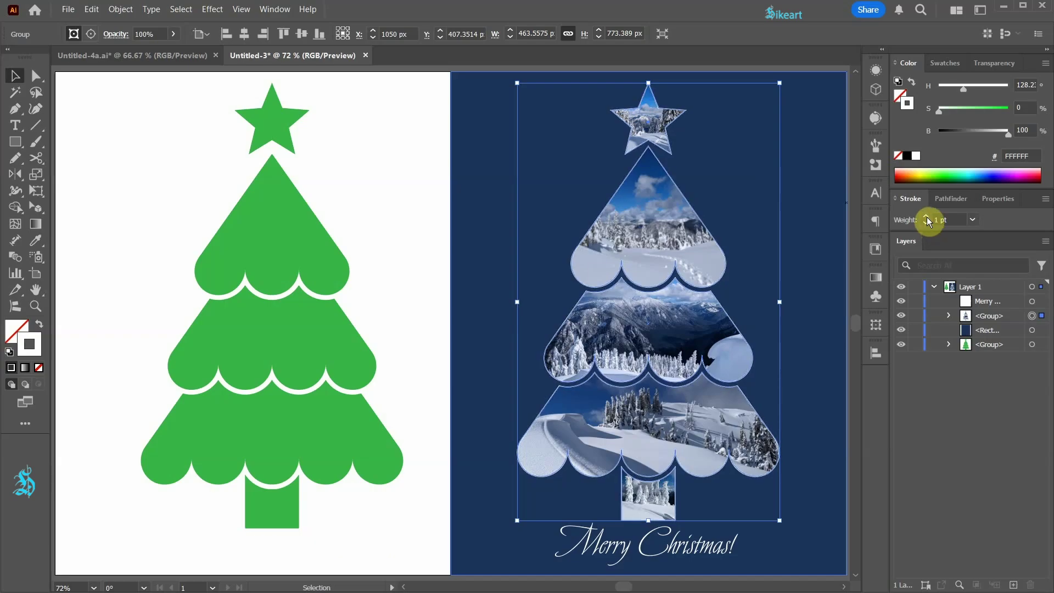
{"action": "left_click", "coordinate": [810, 271]}
{"action": "left_click", "coordinate": [348, 526]}
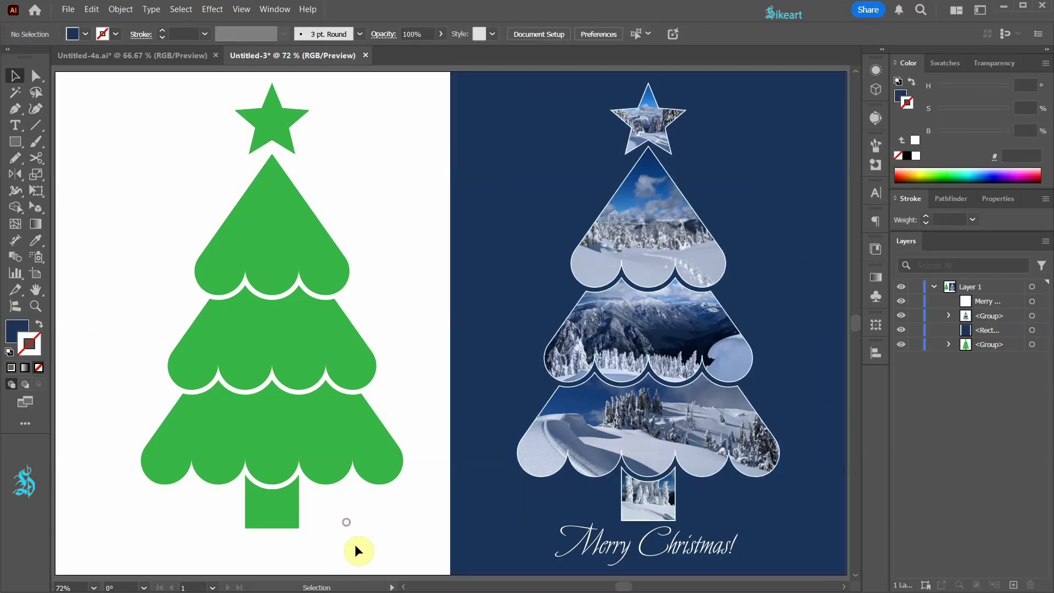